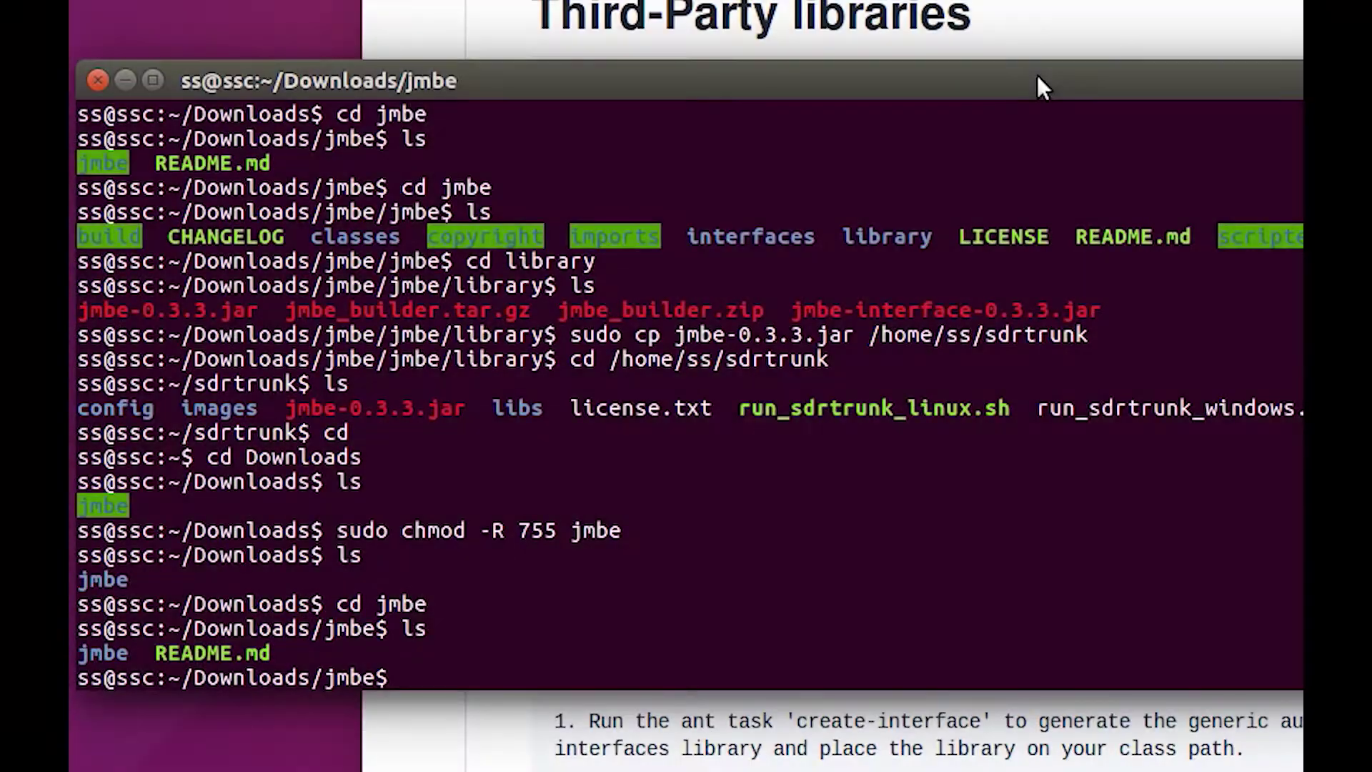
# Change into the sdrtrunk folder from home and list its contents
pyautogui.write('cd')
pyautogui.press('Return')
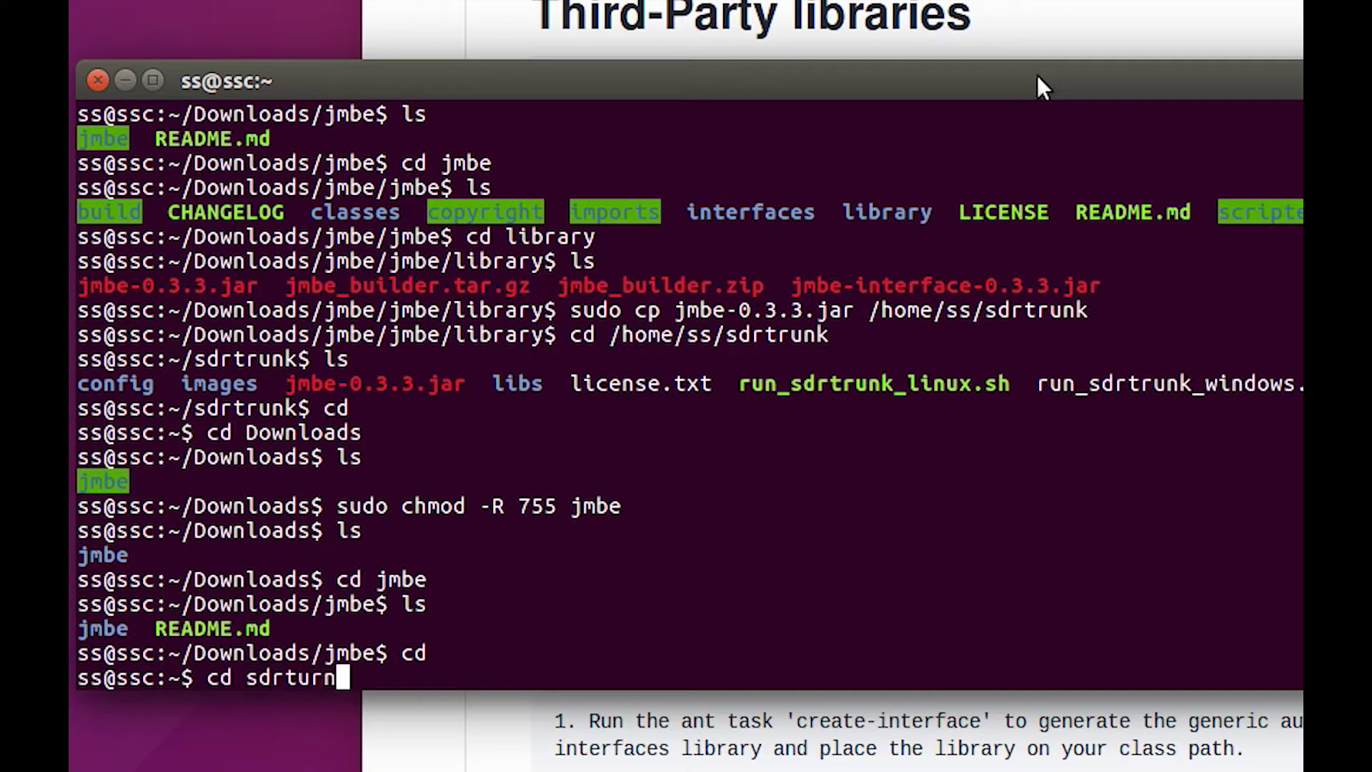
pyautogui.write('cd sdrtrunk')
pyautogui.press('Return')
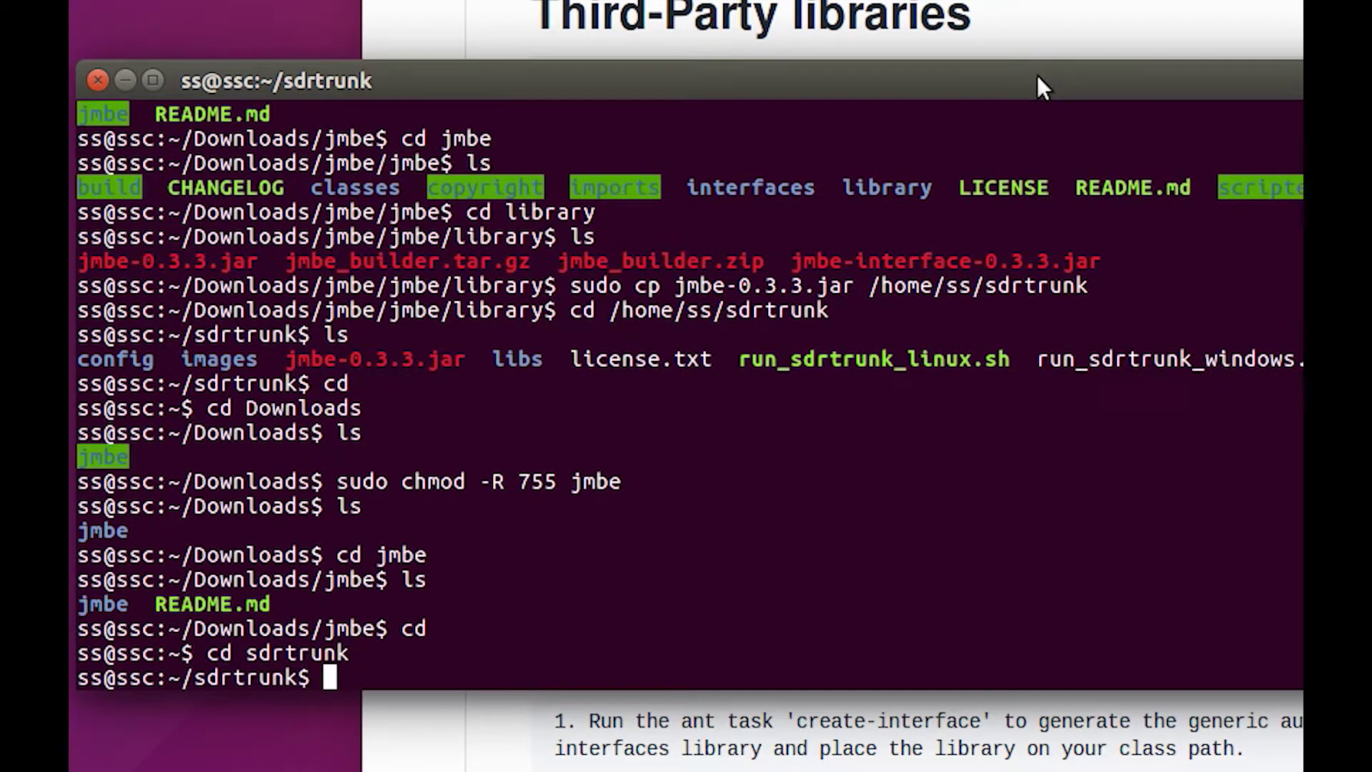
pyautogui.write('ls')
pyautogui.press('Return')
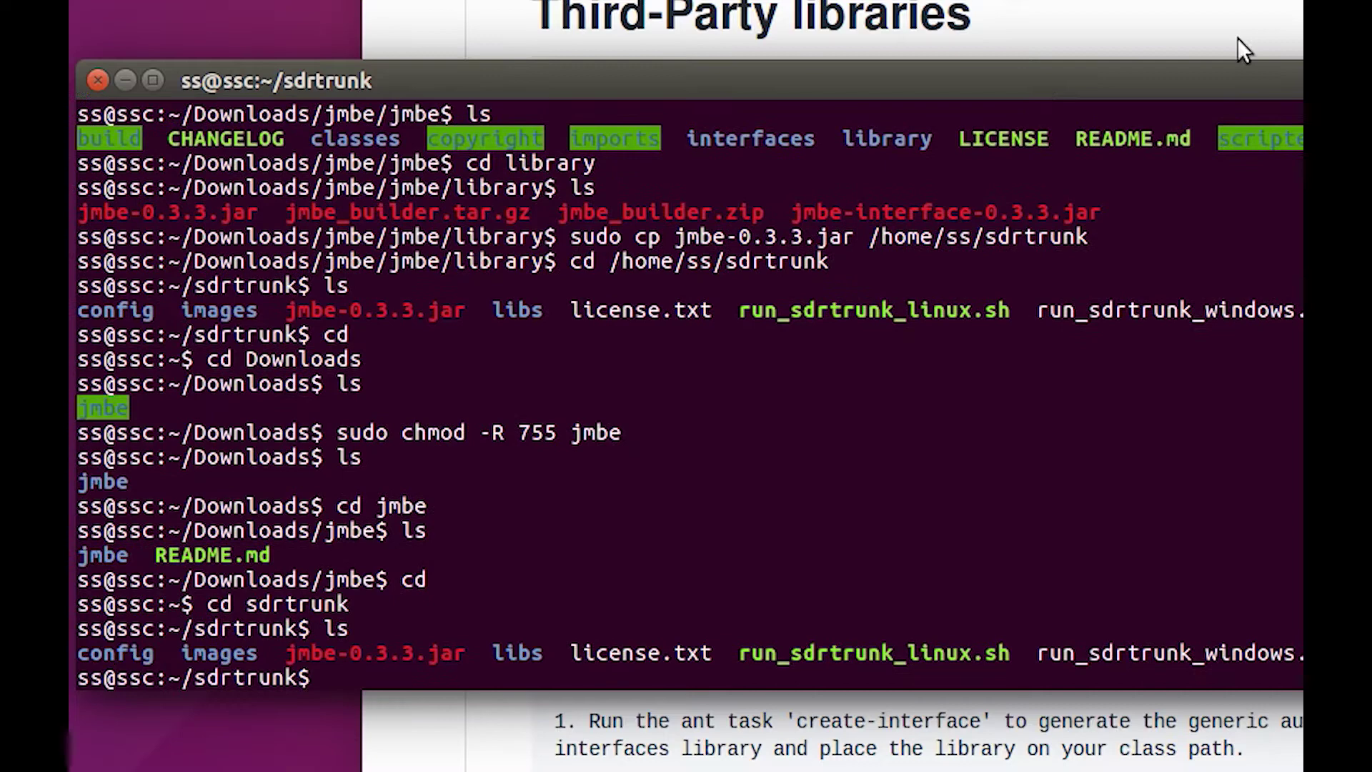
# Copy the file name run_sdrtrunk_linux.sh from the listing
pyautogui.moveTo(744, 653); pyautogui.dragTo(981, 653)
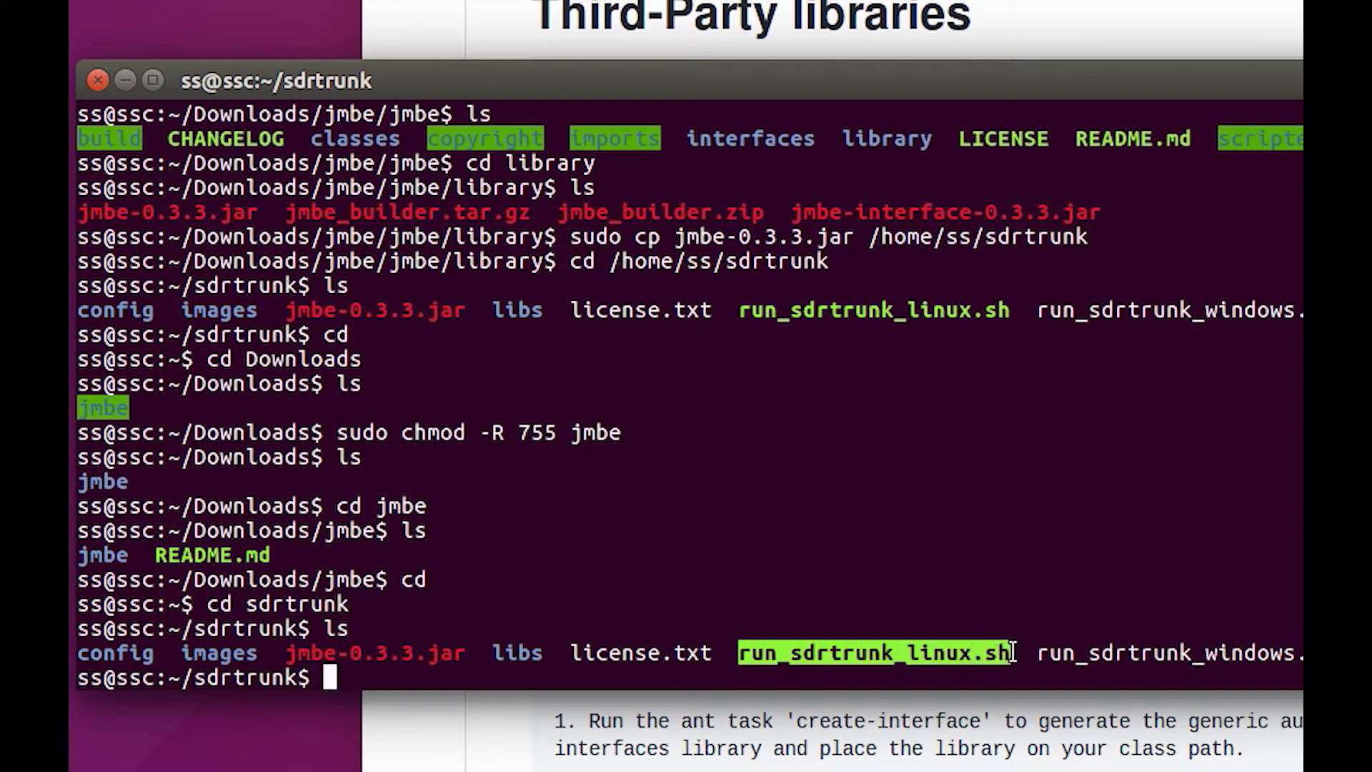
pyautogui.rightClick(1011, 654)
pyautogui.click(1060, 716)
pyautogui.click(492, 633)
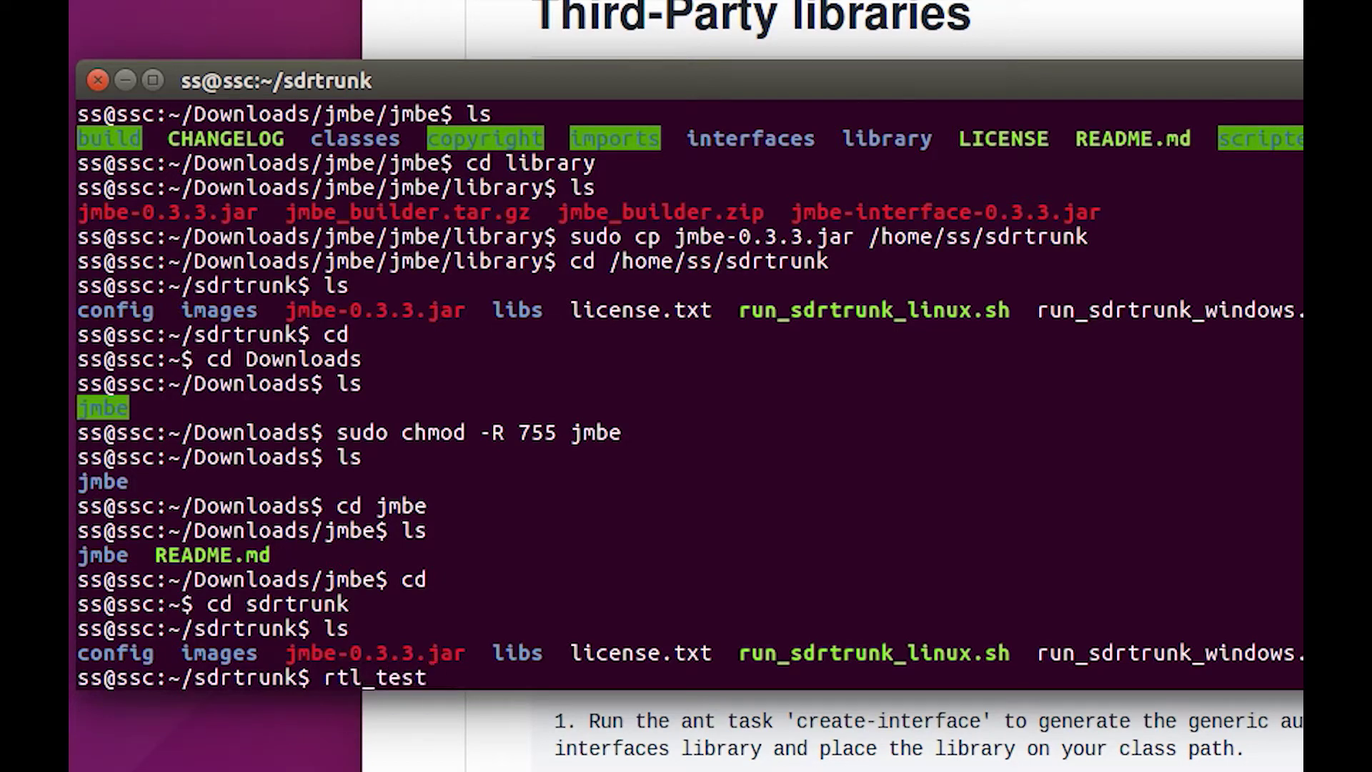
# Check the RTL2832 dongle with rtl_test -t, then launch ./run_sdrtrunk_linux.sh
pyautogui.write('rtl_test -t')
pyautogui.press('Return')
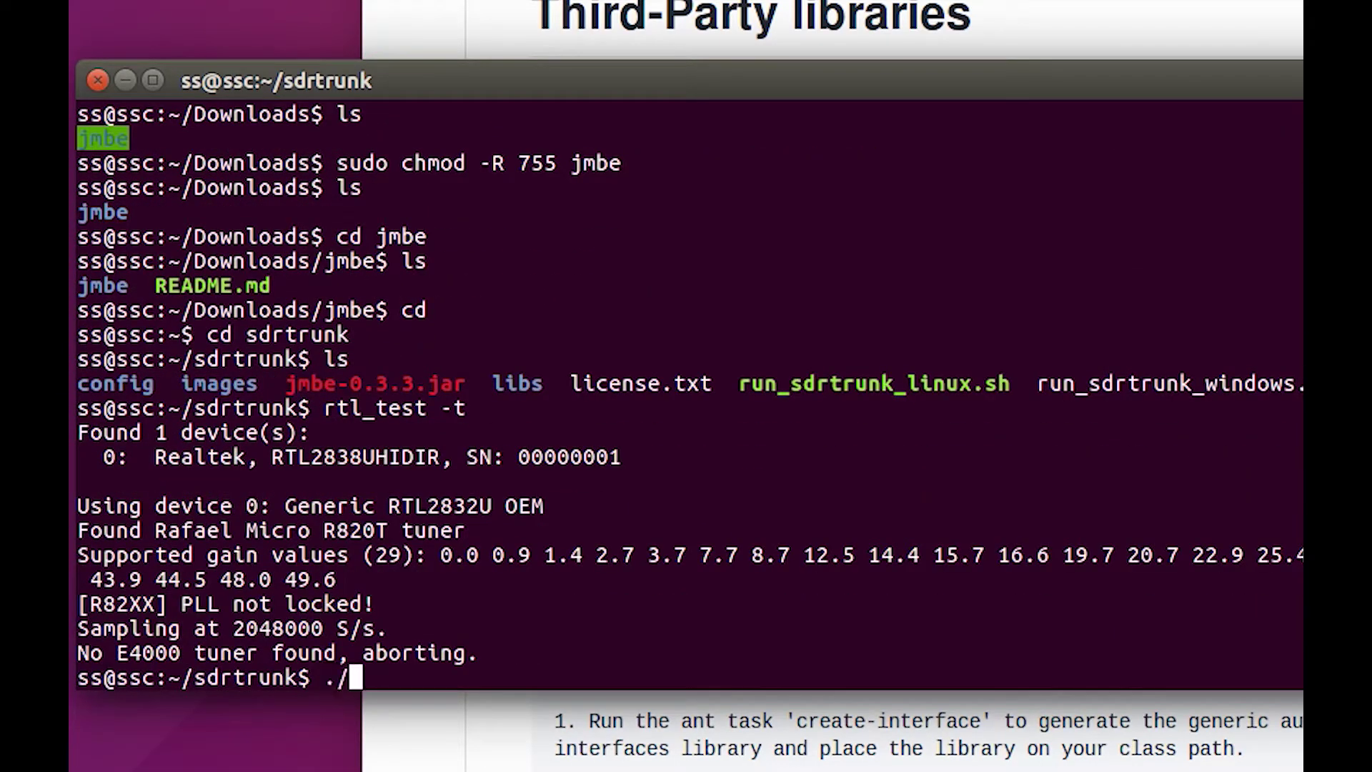
pyautogui.write('./')
pyautogui.rightClick(360, 680)
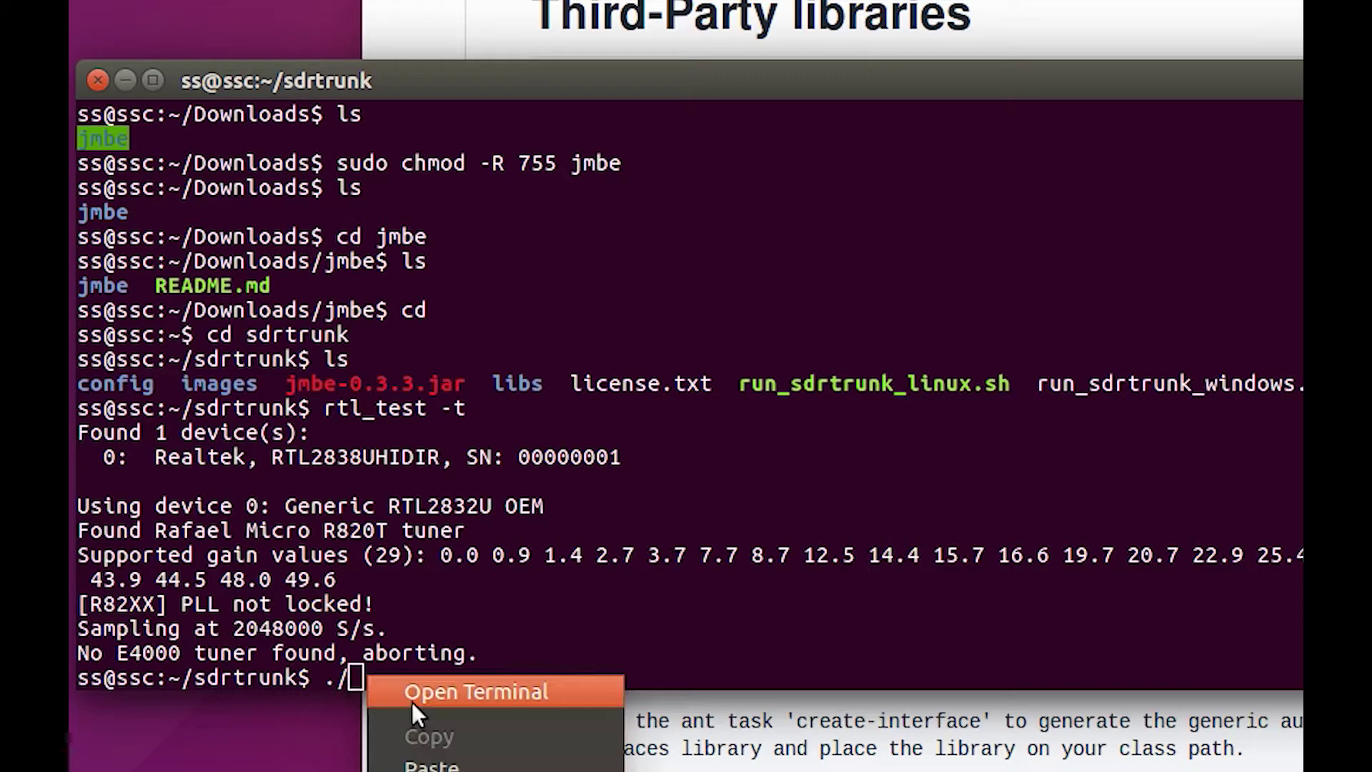
pyautogui.click(472, 764)
pyautogui.press('Return')
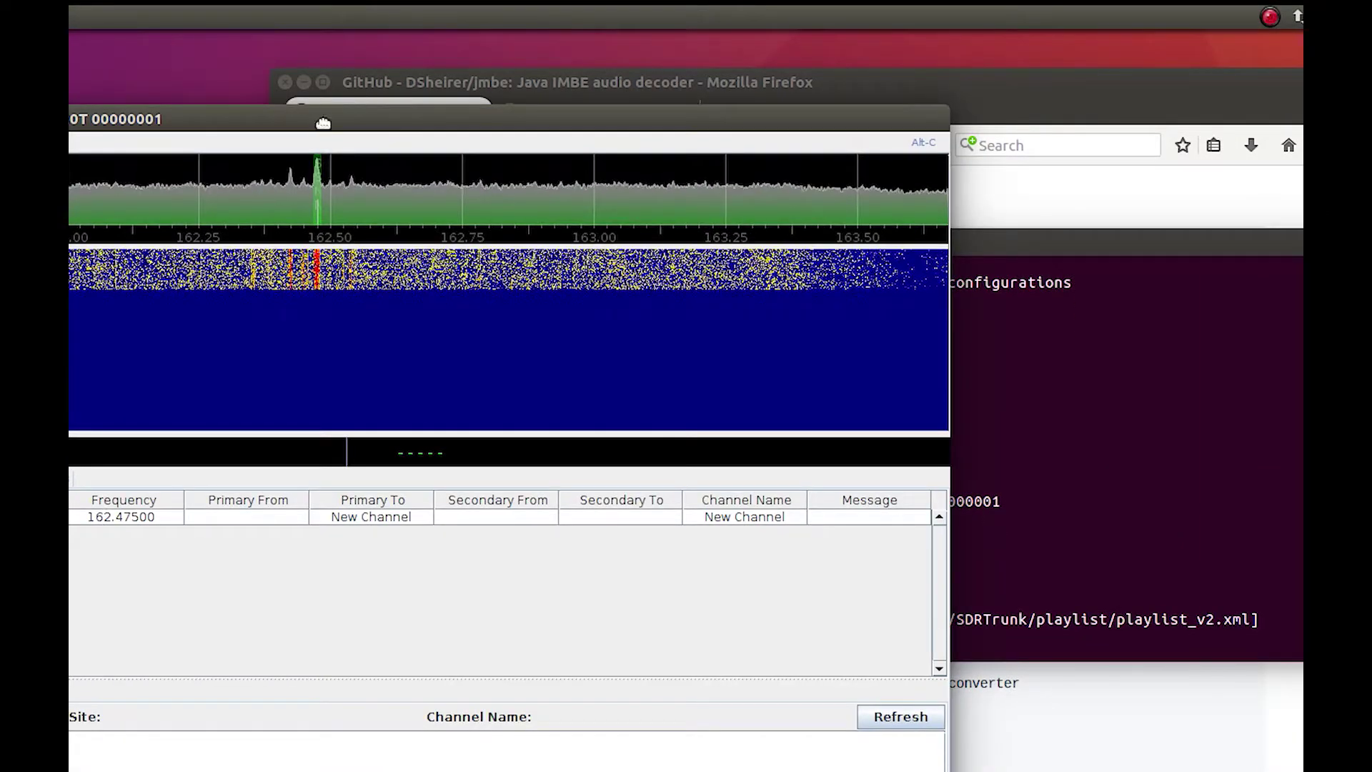
# Add a new channel in the Channels list and rename it to 'P25 Channel'
pyautogui.moveTo(326, 116); pyautogui.dragTo(468, 209)
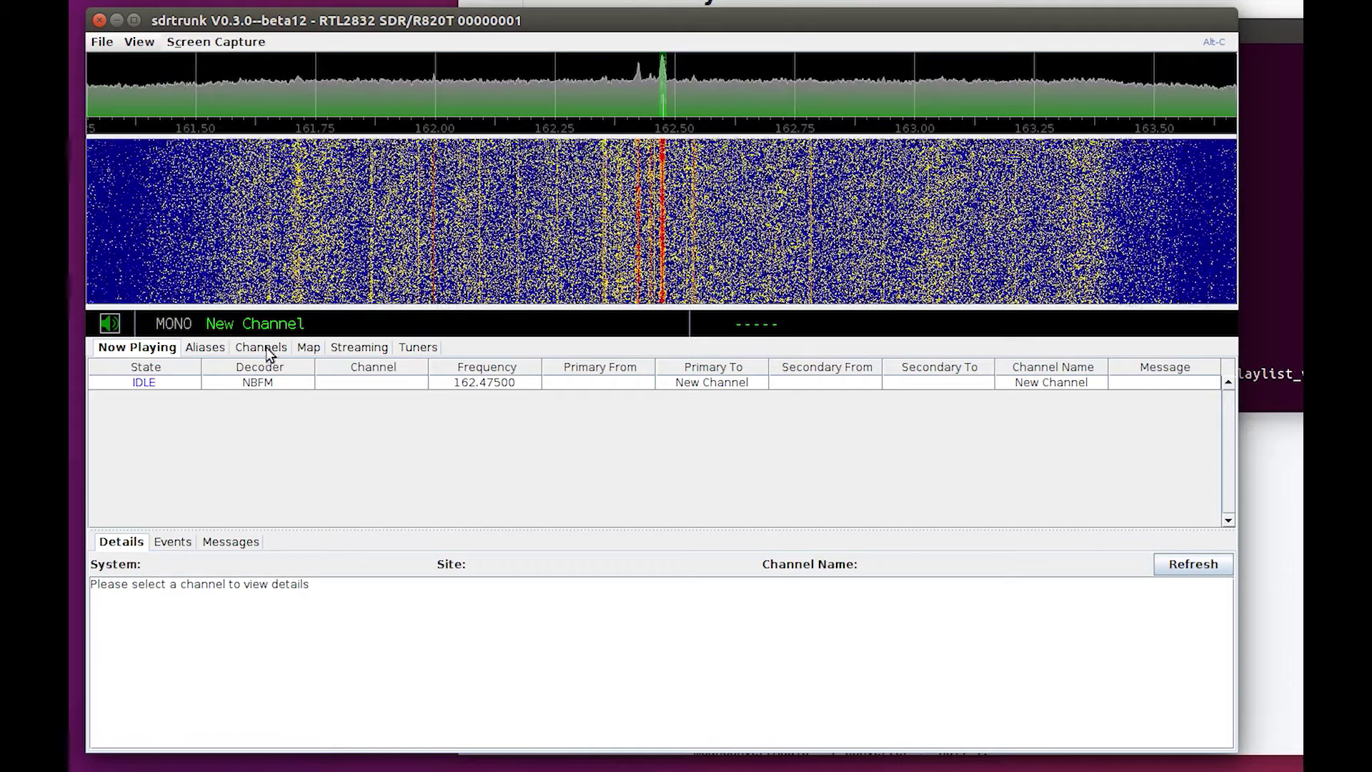
pyautogui.click(270, 347)
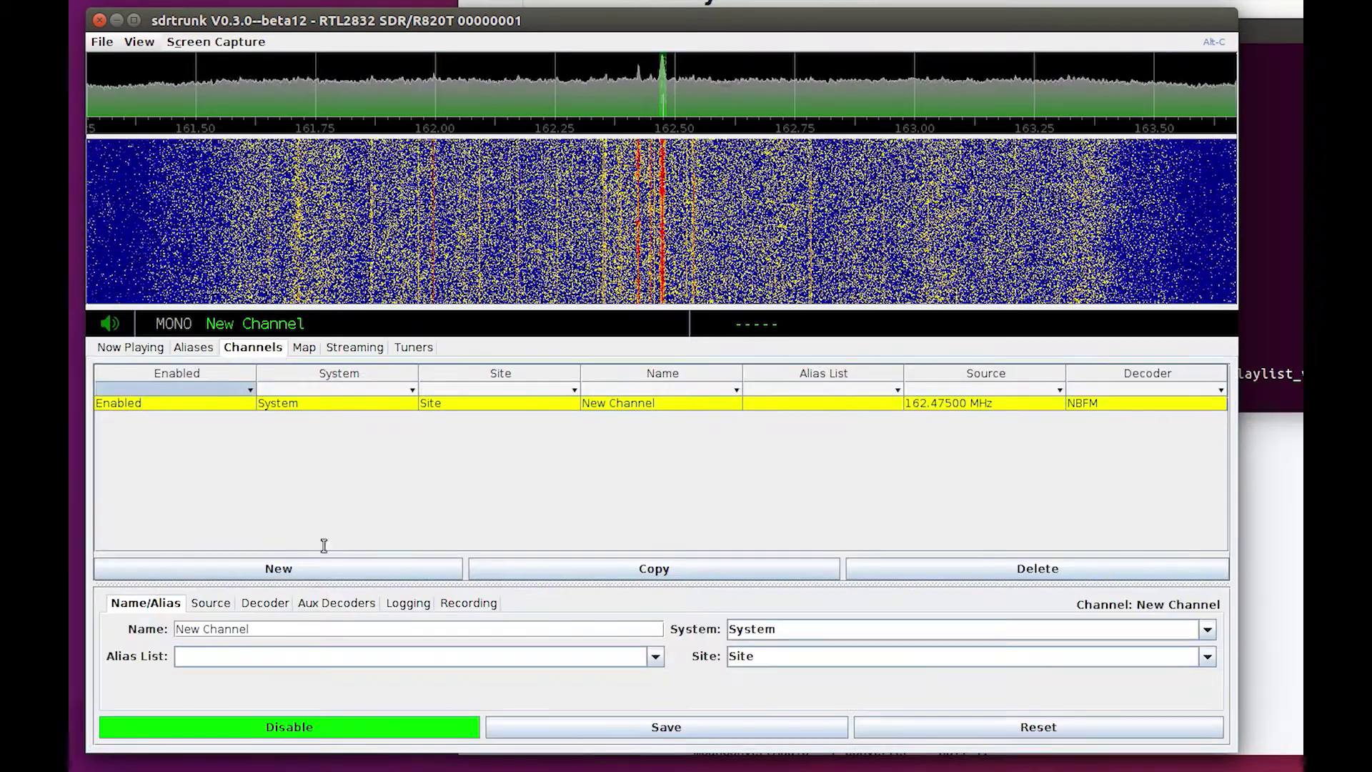
pyautogui.click(340, 567)
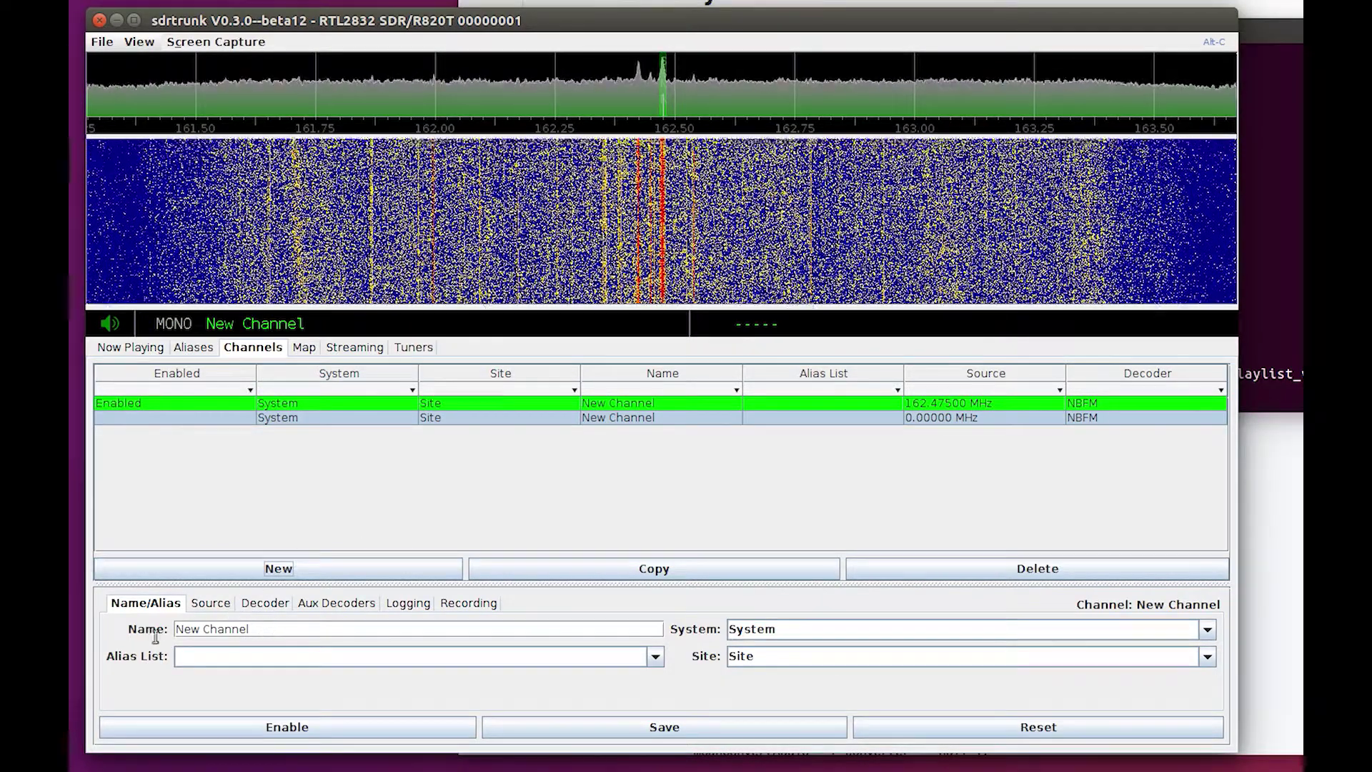
pyautogui.tripleClick(235, 631)
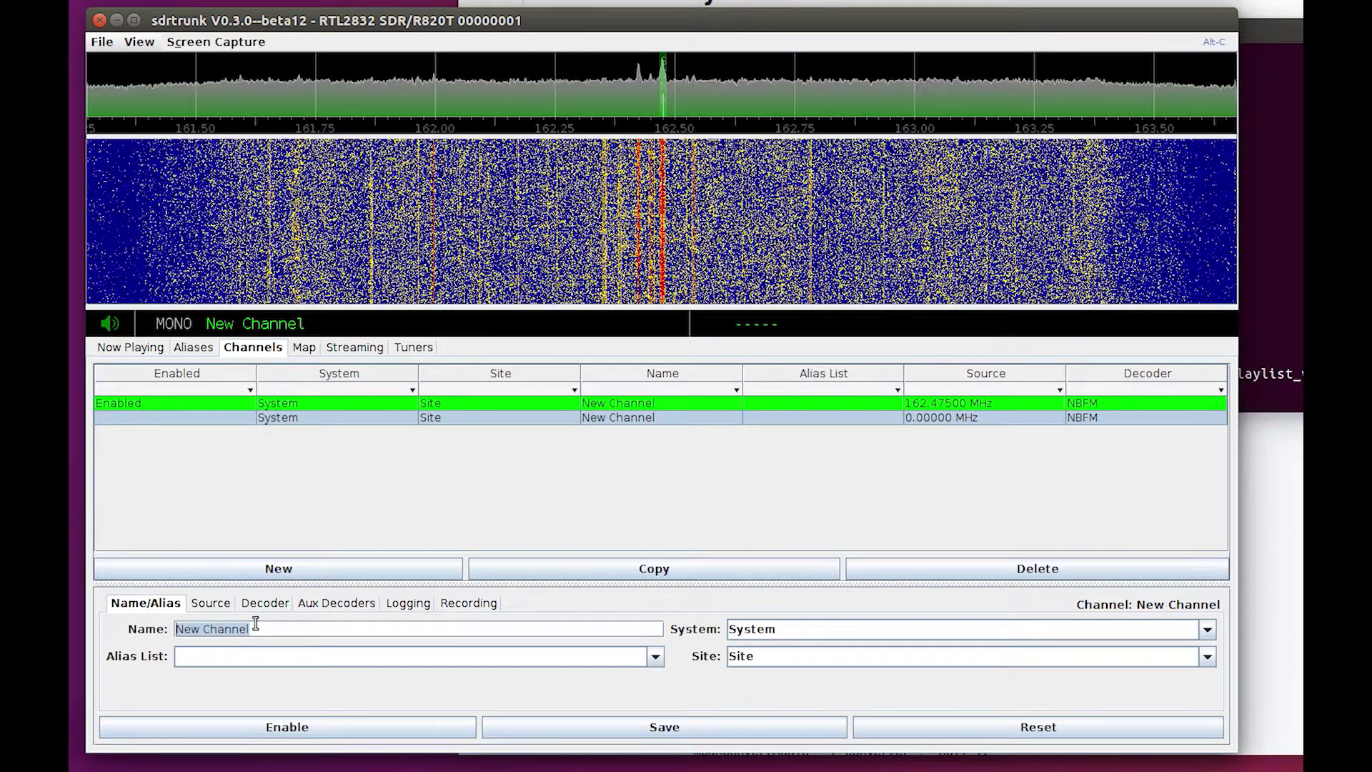
pyautogui.write('P')
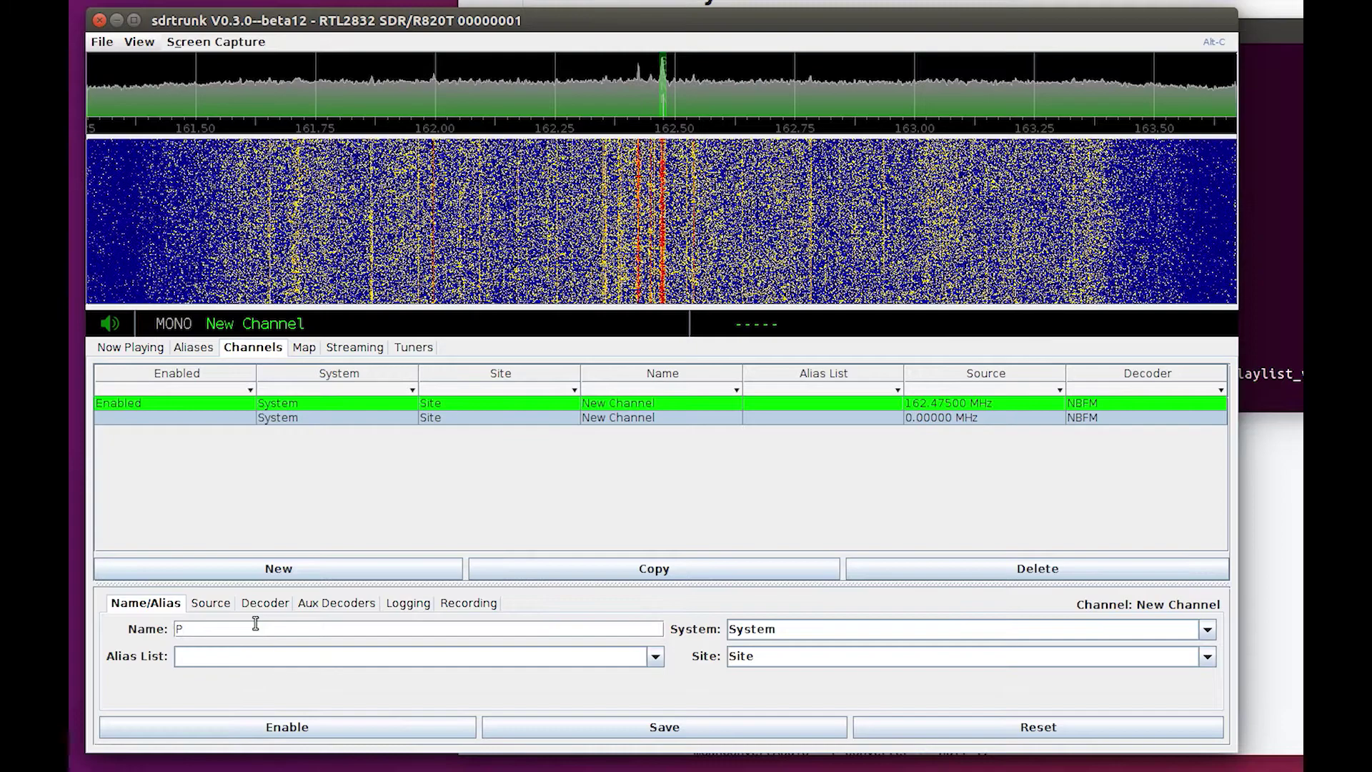
pyautogui.write('25 ')
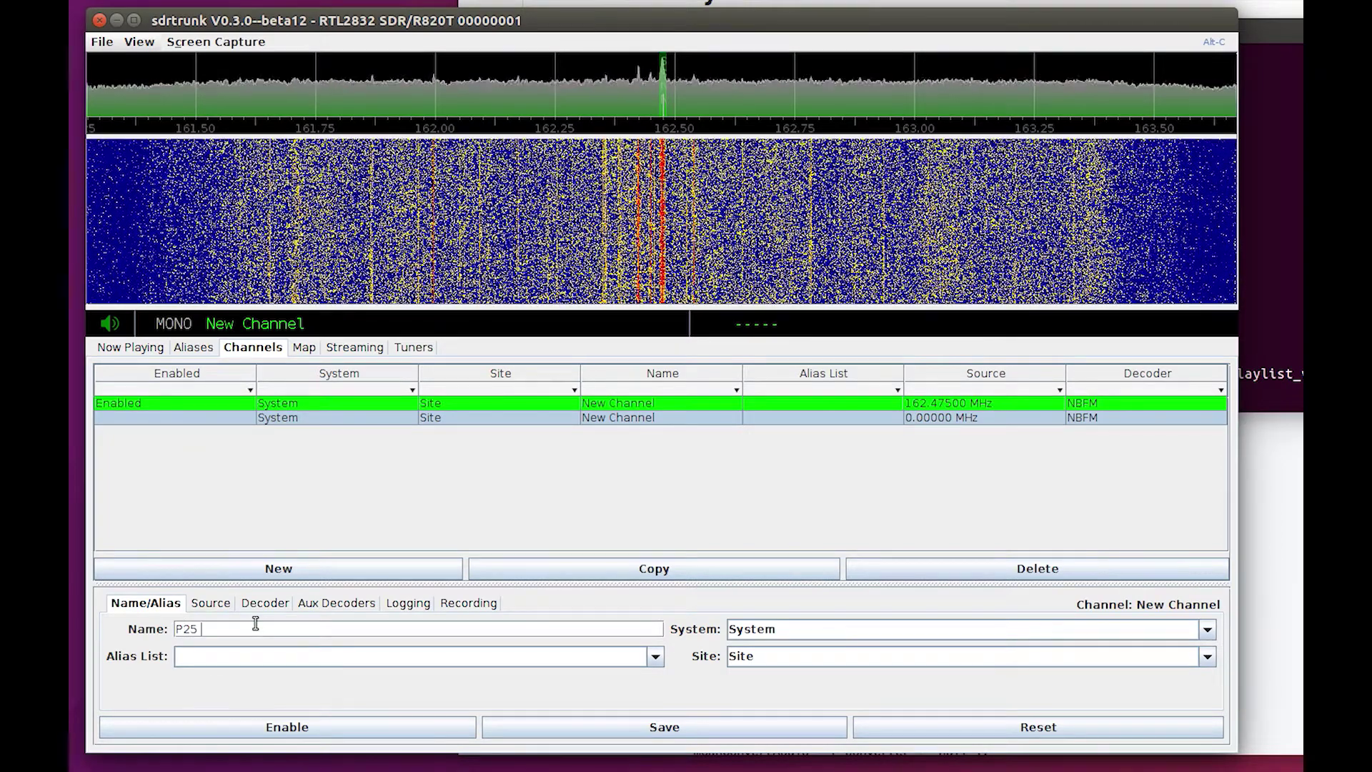
pyautogui.write('Channel')
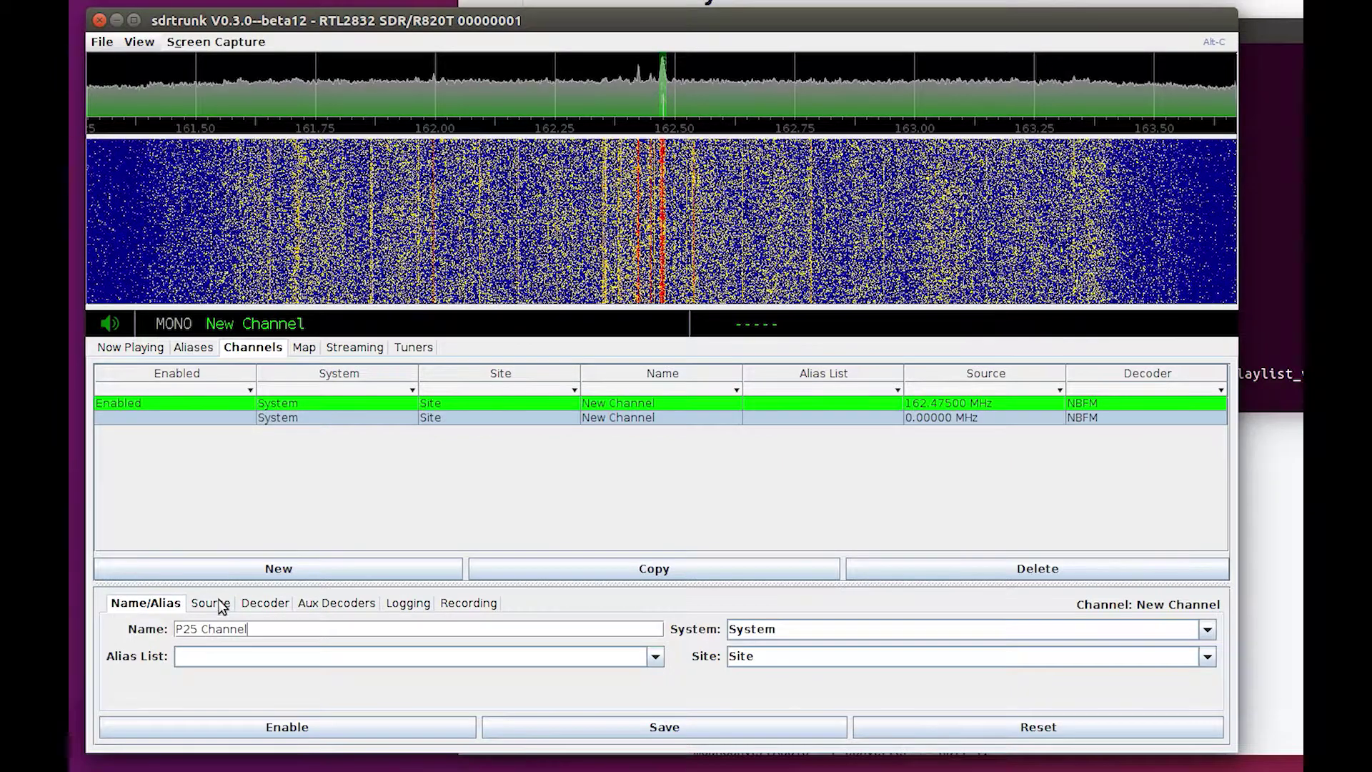
# Set the P25 Channel's source frequency to 853.775 MHz
pyautogui.click(223, 606)
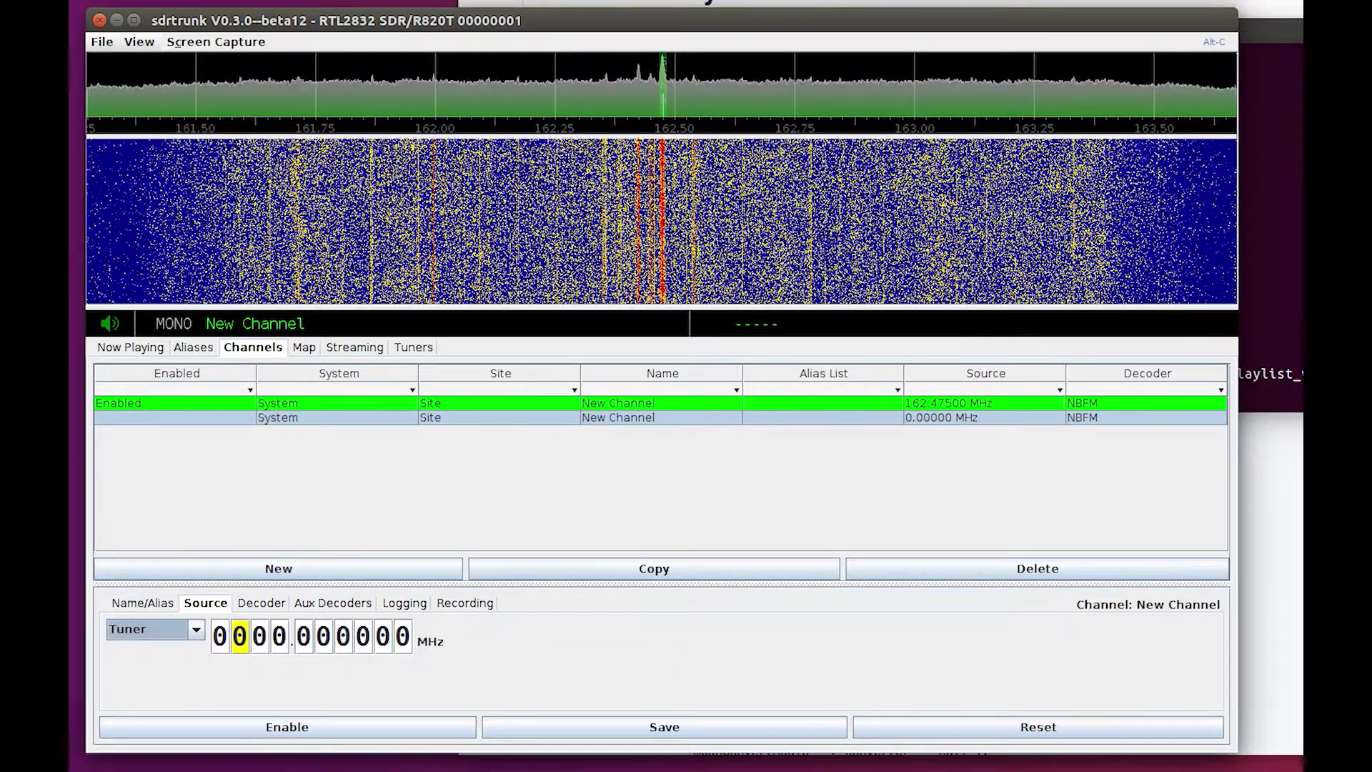
pyautogui.write('1')
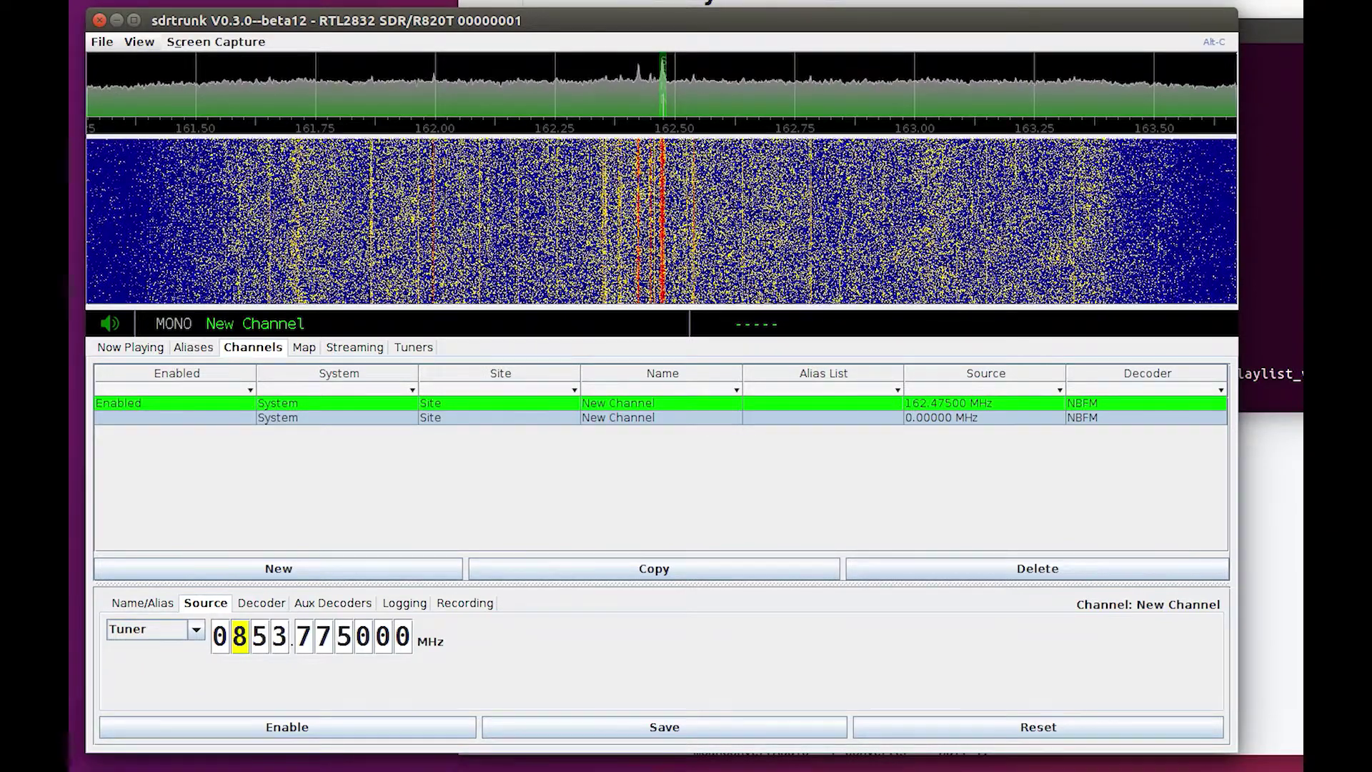
pyautogui.press('Tab')
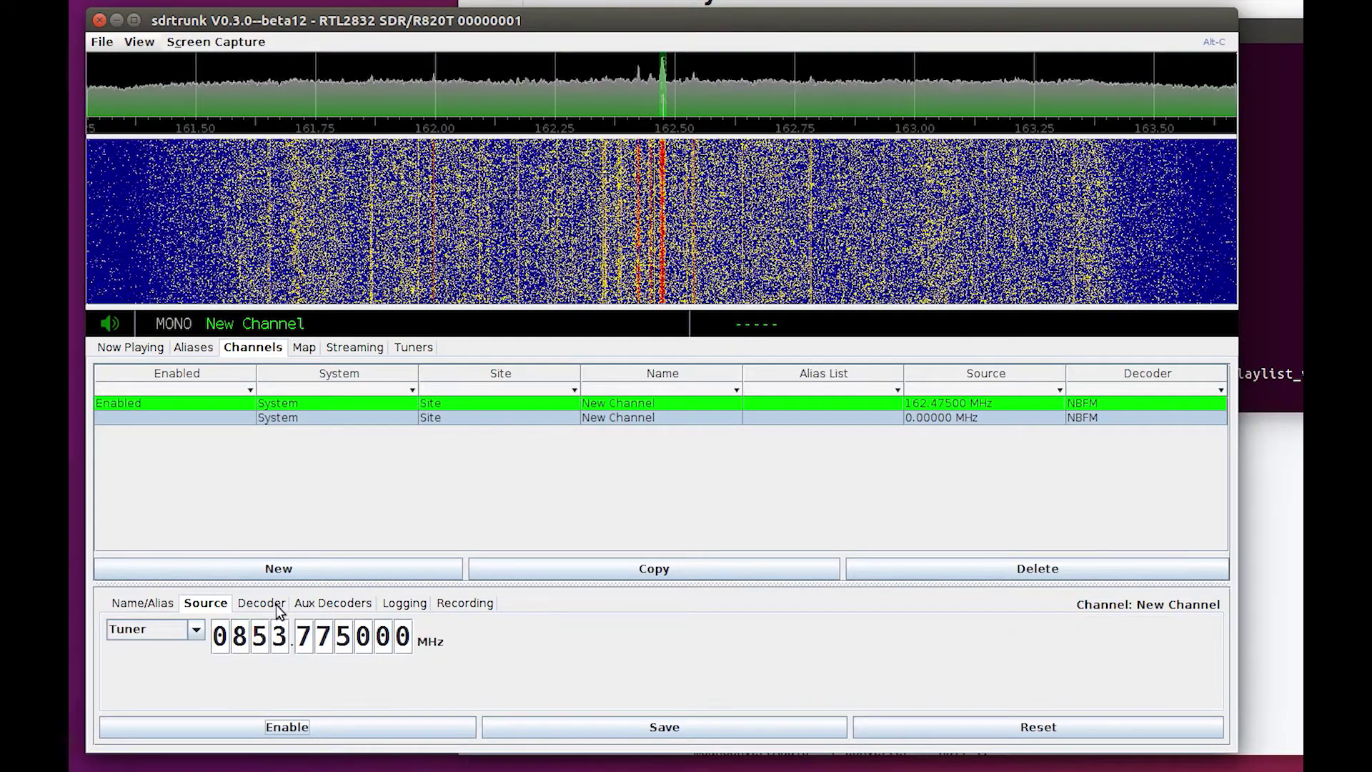
# Choose the P25 Phase I decoder with Simulcast (LSM) modulation and save the channel
pyautogui.click(276, 604)
pyautogui.click(202, 635)
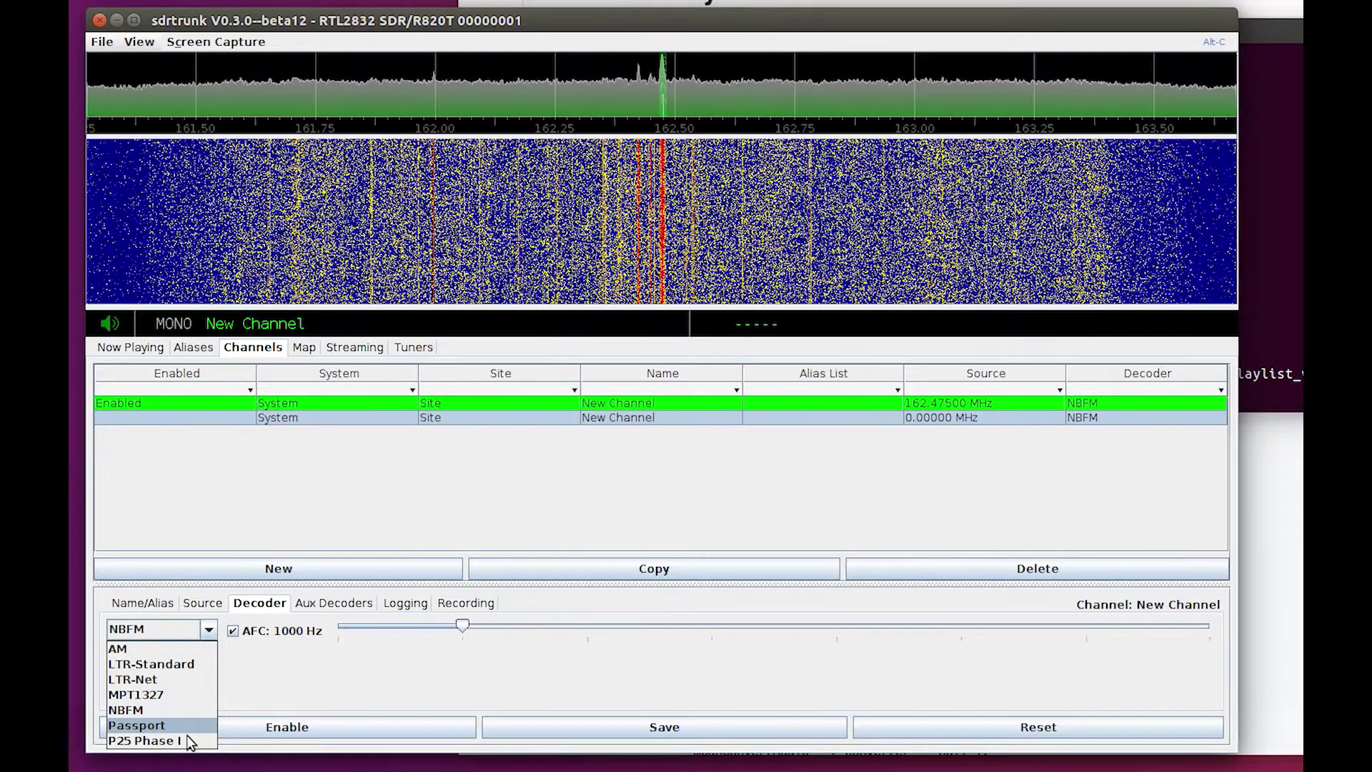
pyautogui.click(188, 738)
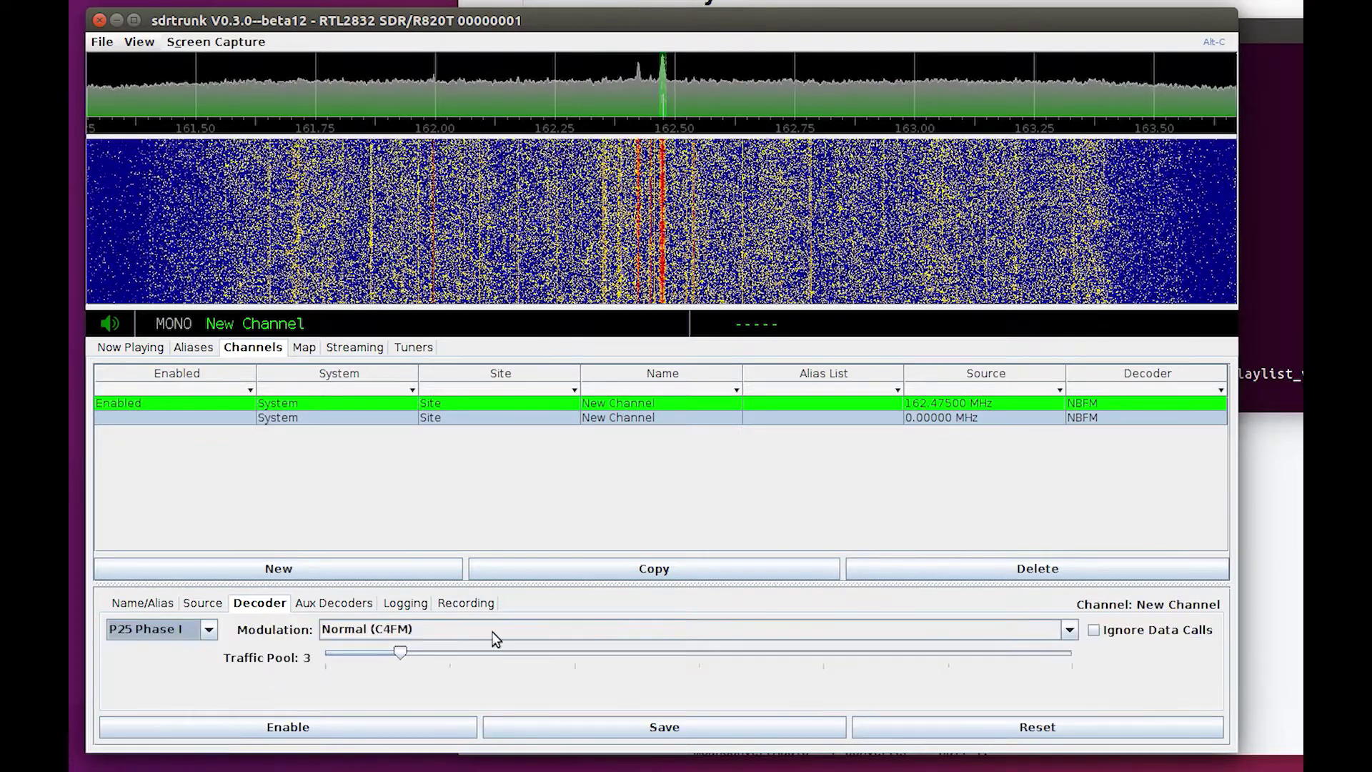
pyautogui.click(401, 638)
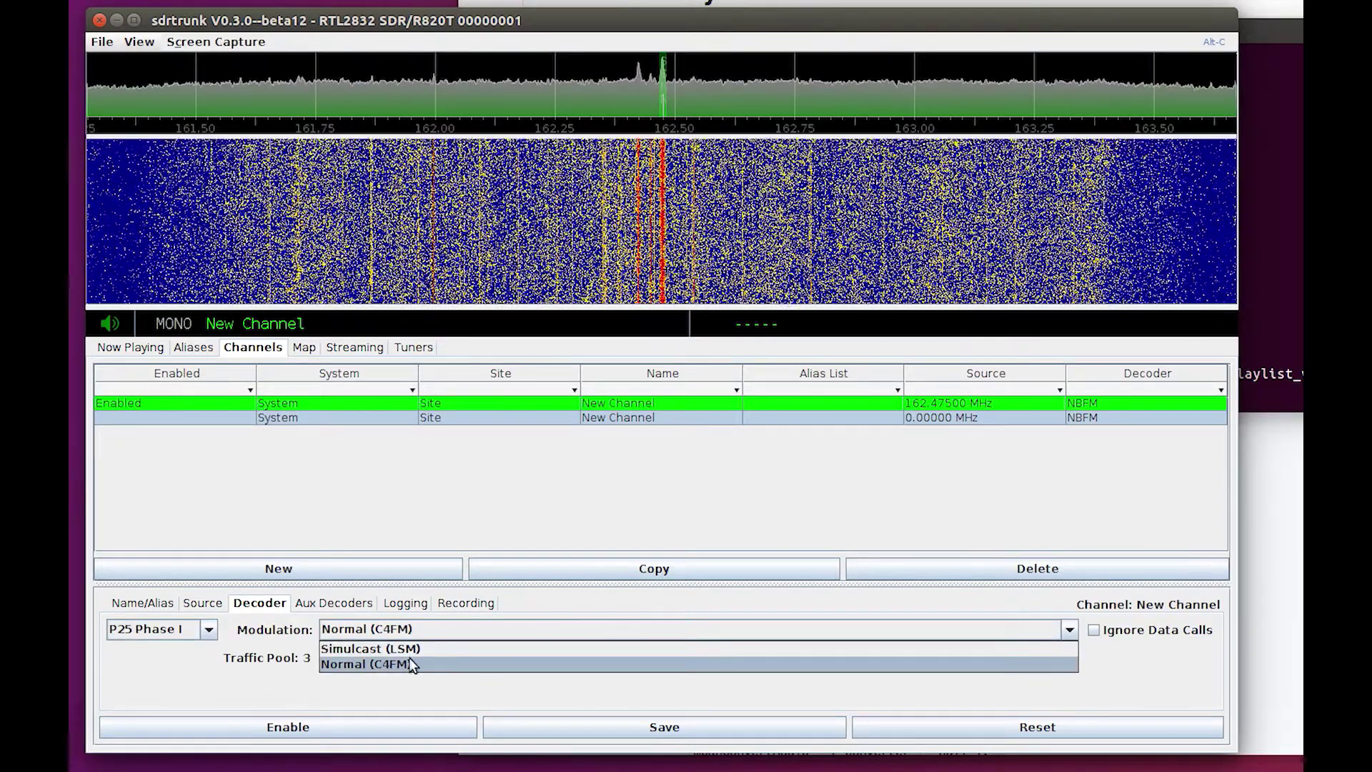
pyautogui.click(422, 647)
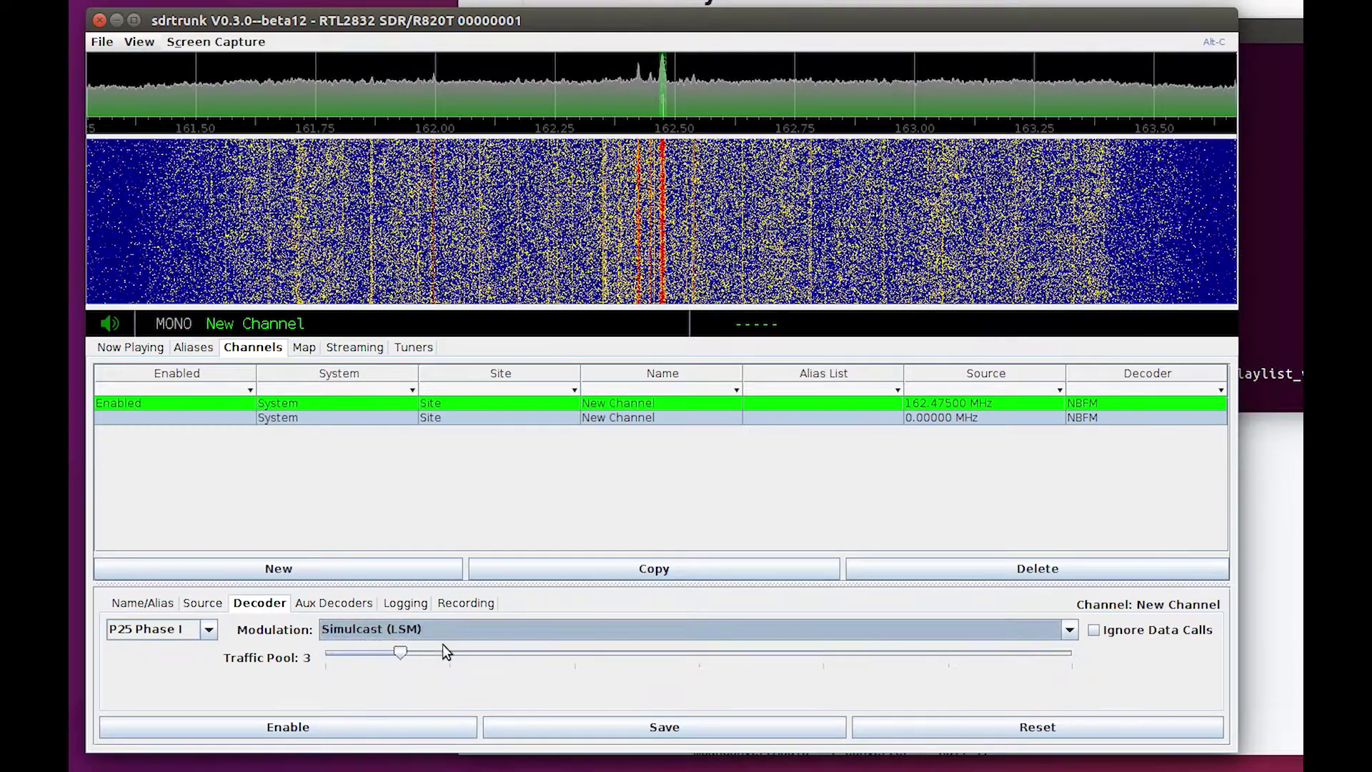
pyautogui.click(787, 726)
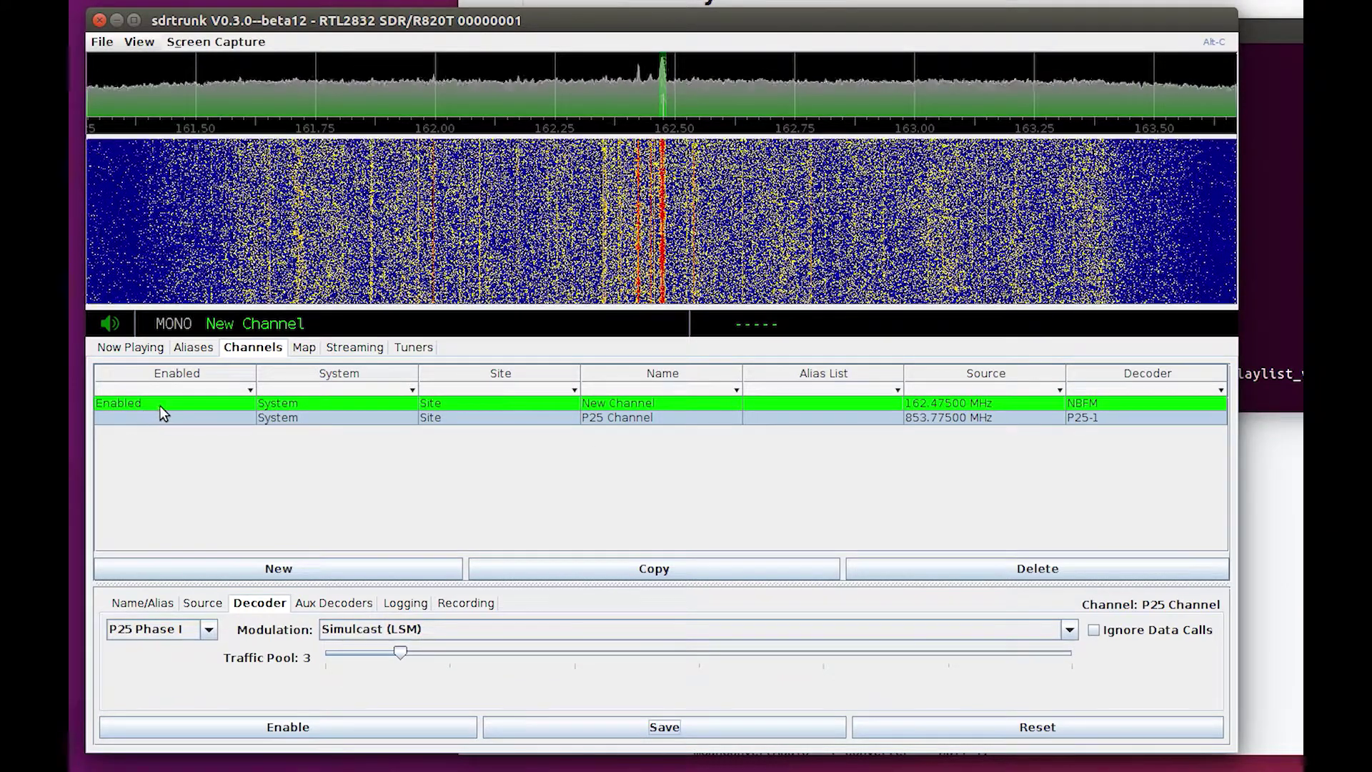
# Dismiss the no-tuner error and disable the NBFM New Channel to free the tuner
pyautogui.click(289, 727)
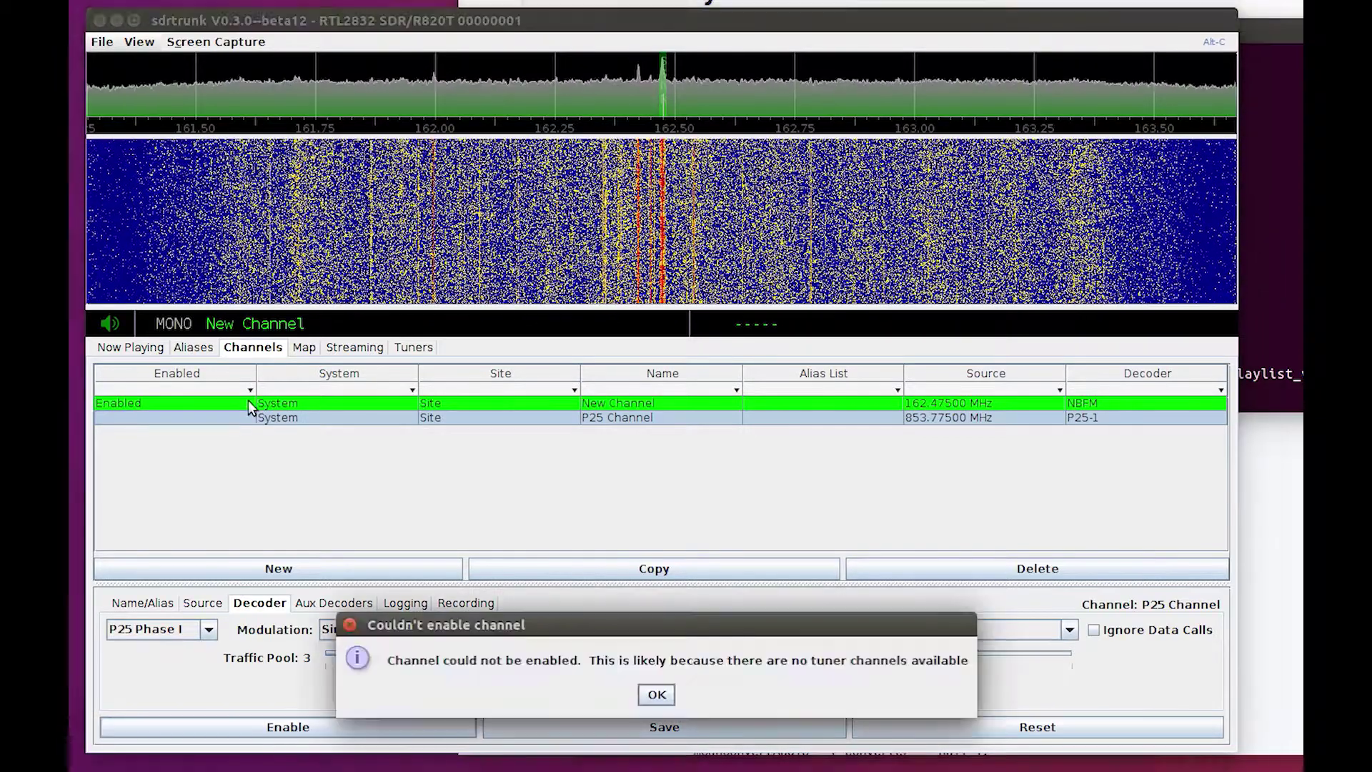
pyautogui.click(656, 695)
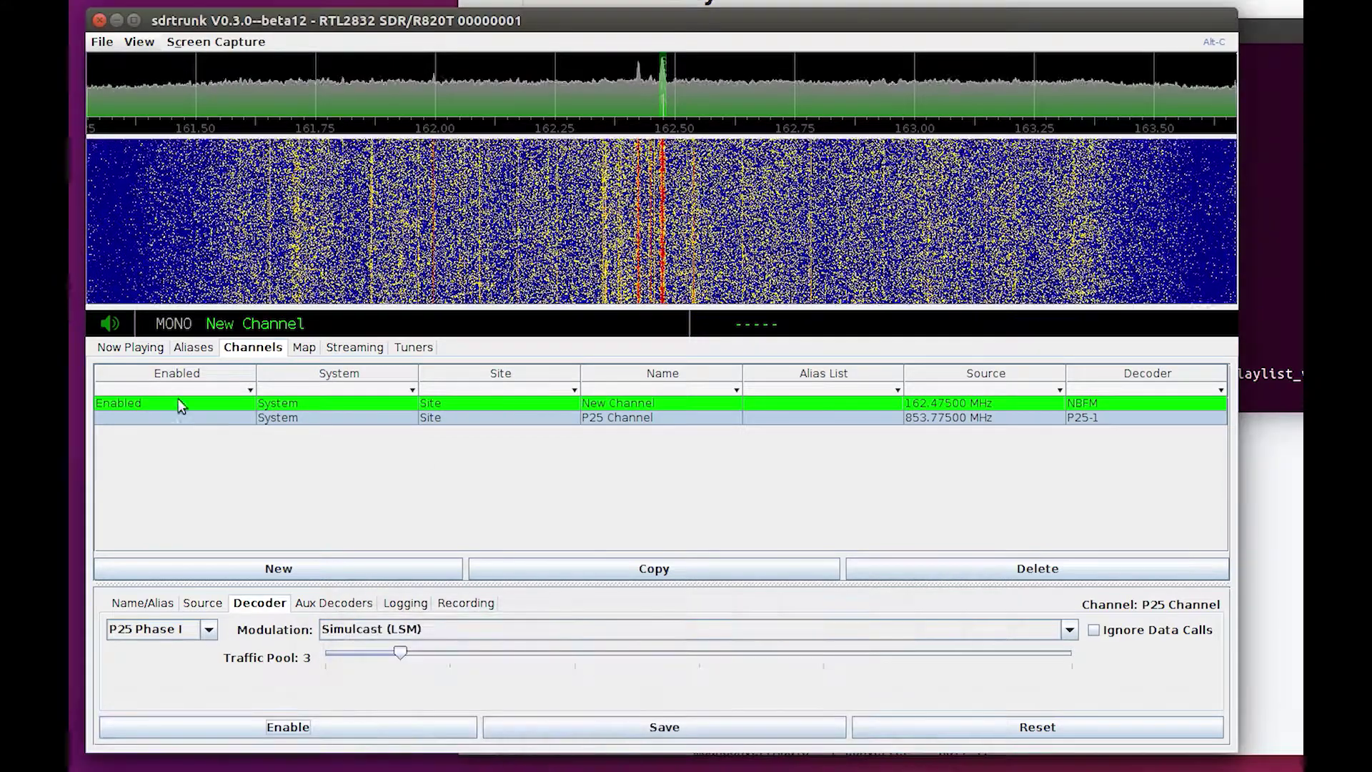
pyautogui.click(183, 404)
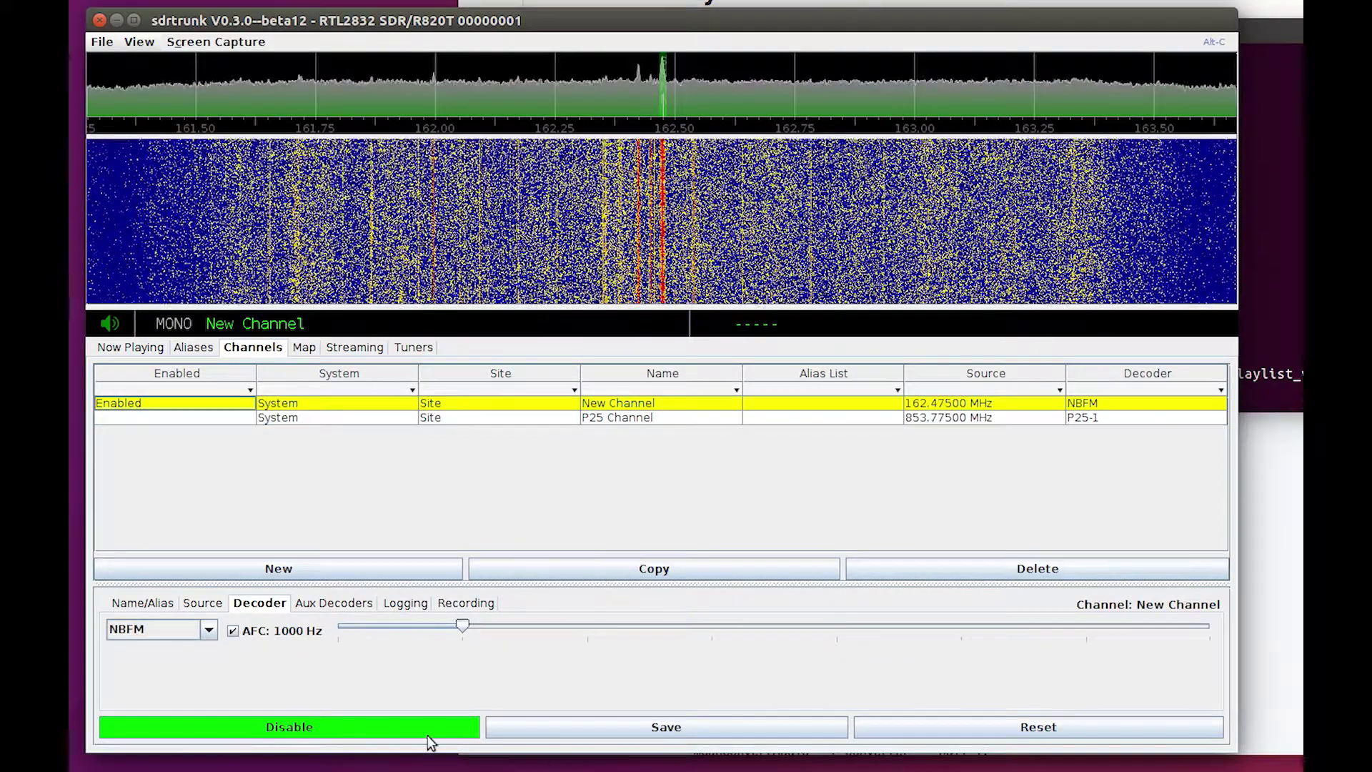
pyautogui.click(427, 732)
# Enable the P25 Channel and show the Now Playing list of active calls
pyautogui.click(186, 418)
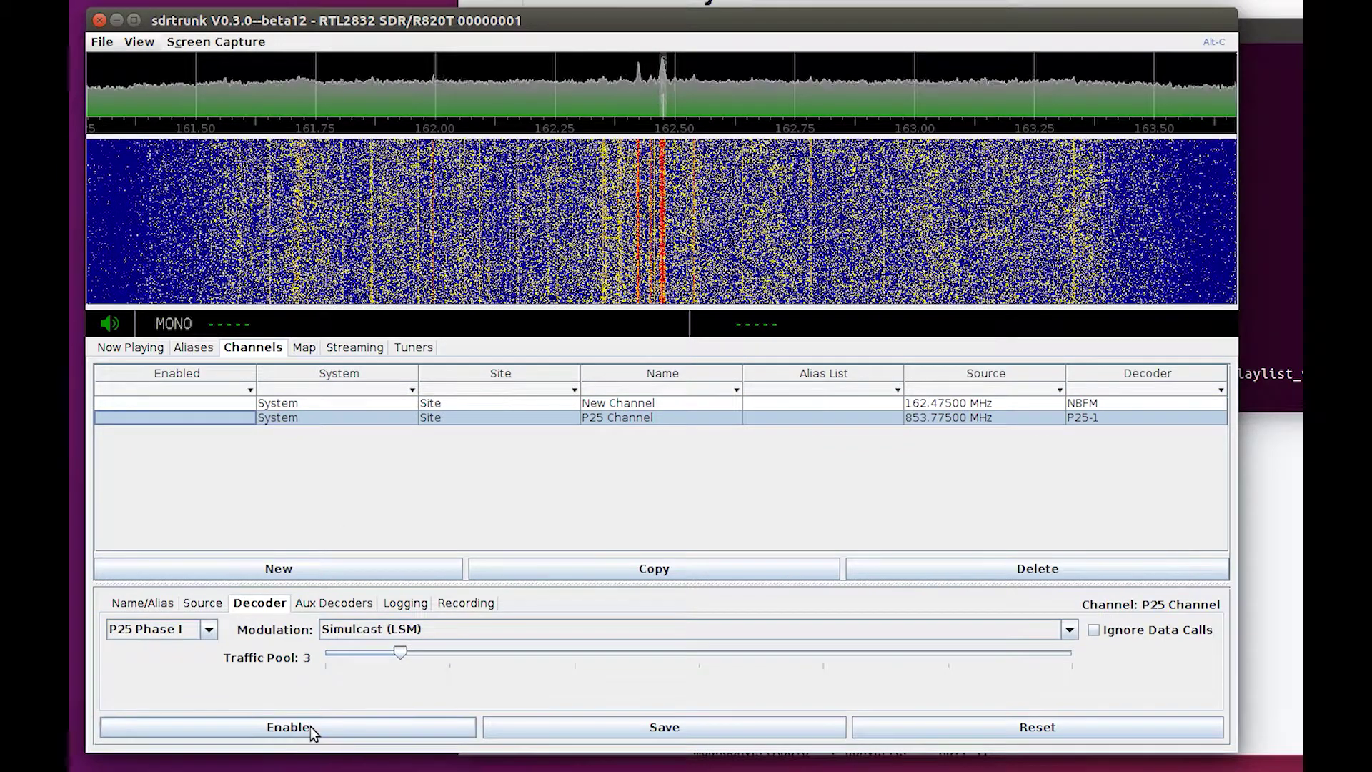
pyautogui.click(311, 726)
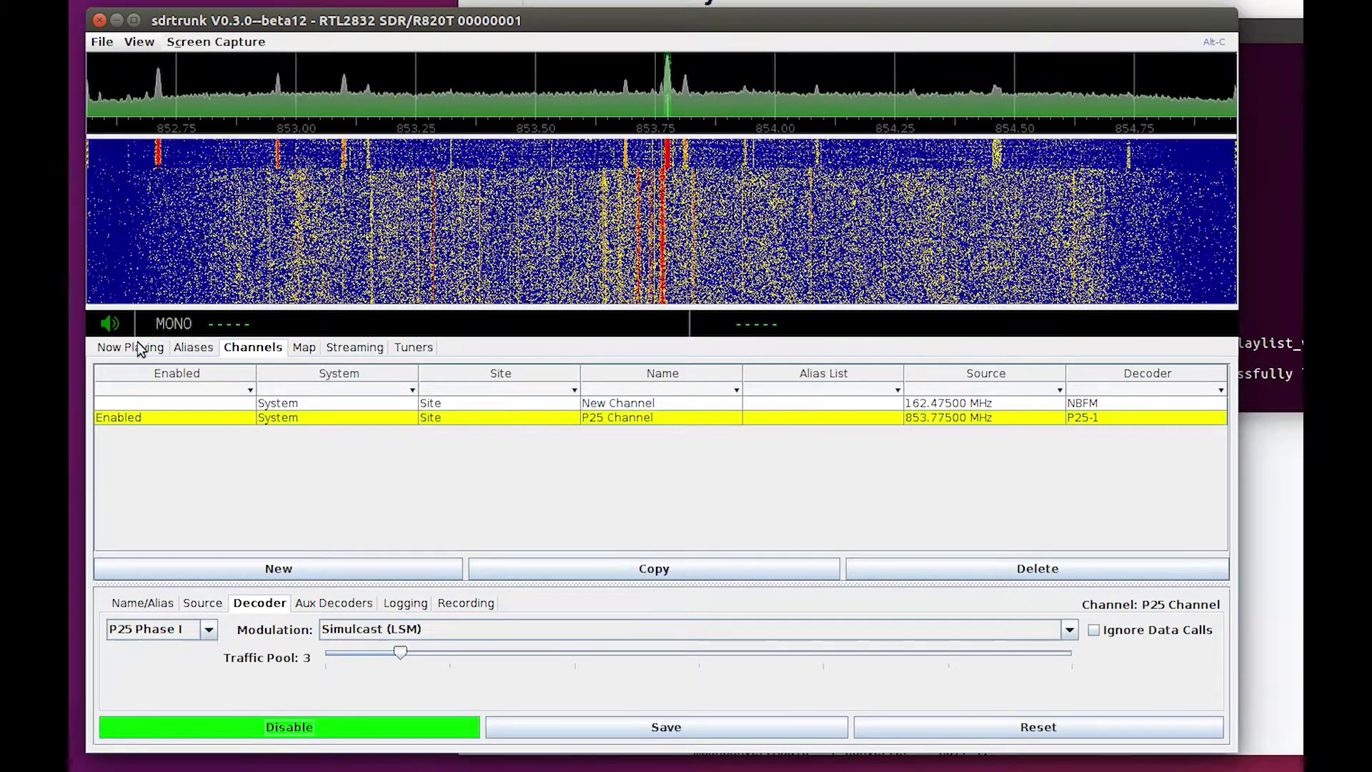
pyautogui.click(132, 347)
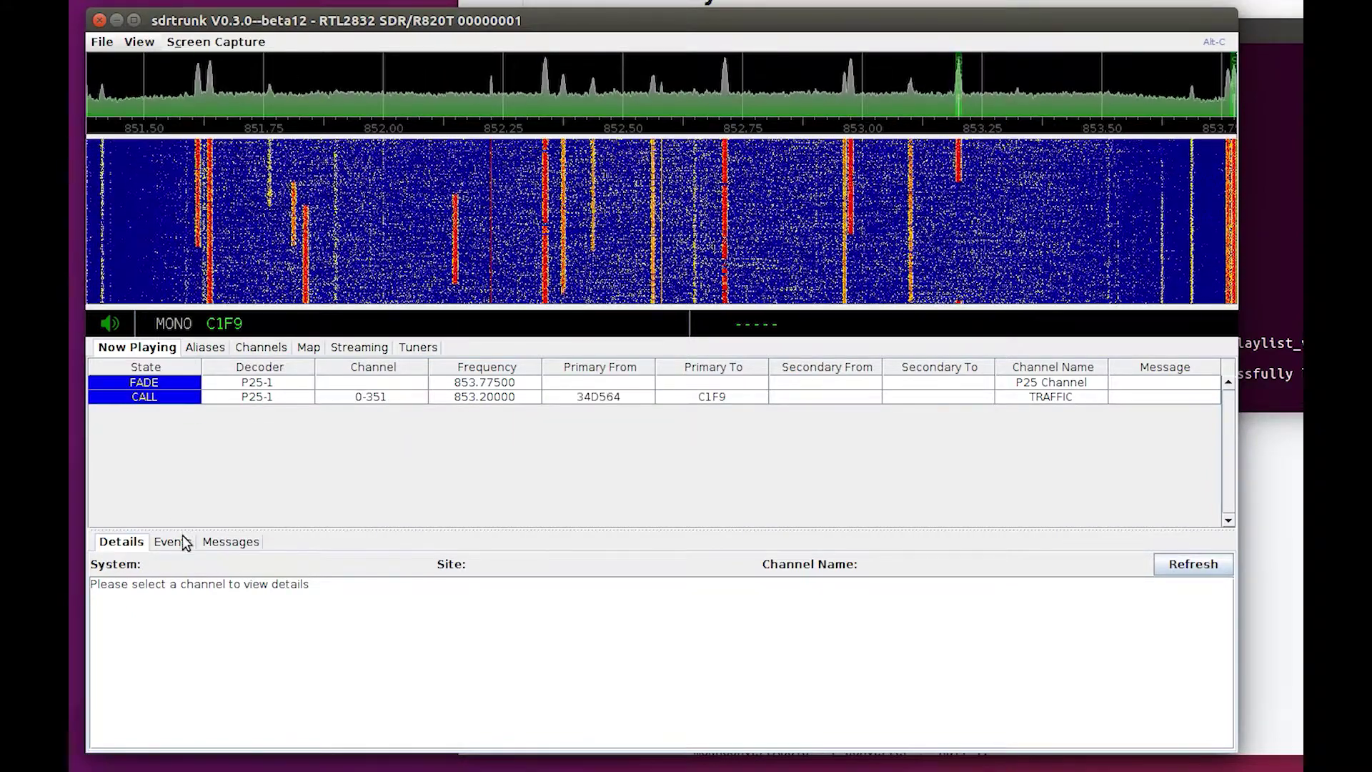
# View the Events history for the P25 CONTROL channel in Now Playing
pyautogui.click(177, 543)
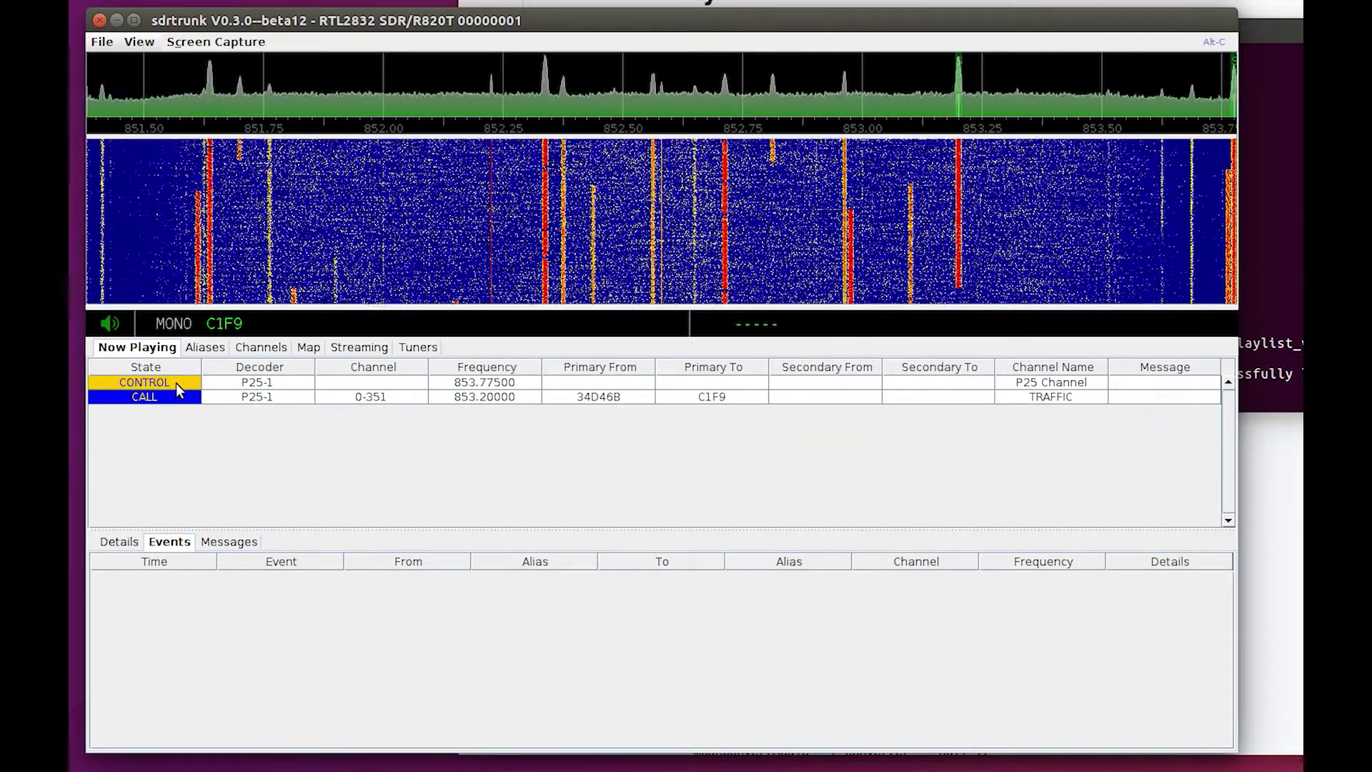
pyautogui.click(176, 383)
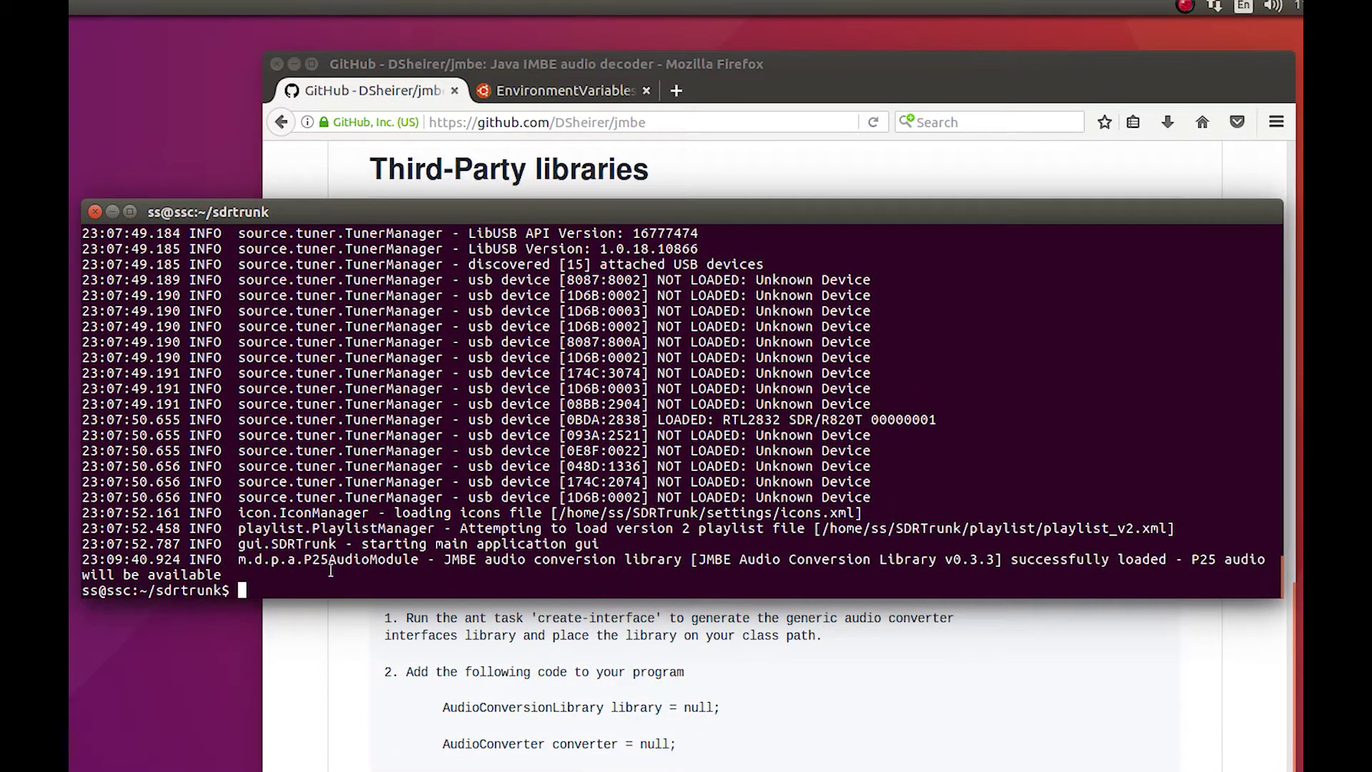
# Highlight the JMBE library loaded log line, then recall ./run_sdrtrunk_linux.sh
pyautogui.moveTo(441, 559); pyautogui.dragTo(288, 575)
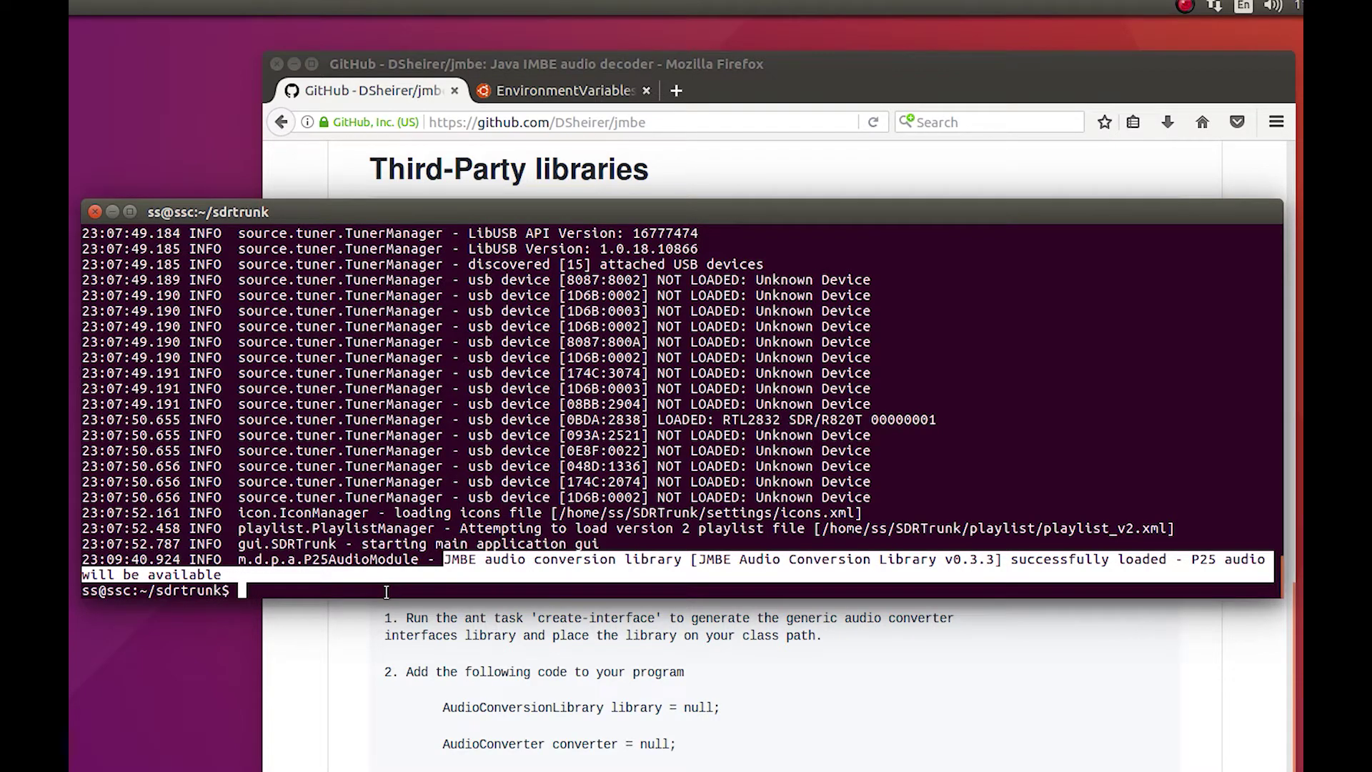
pyautogui.click(270, 592)
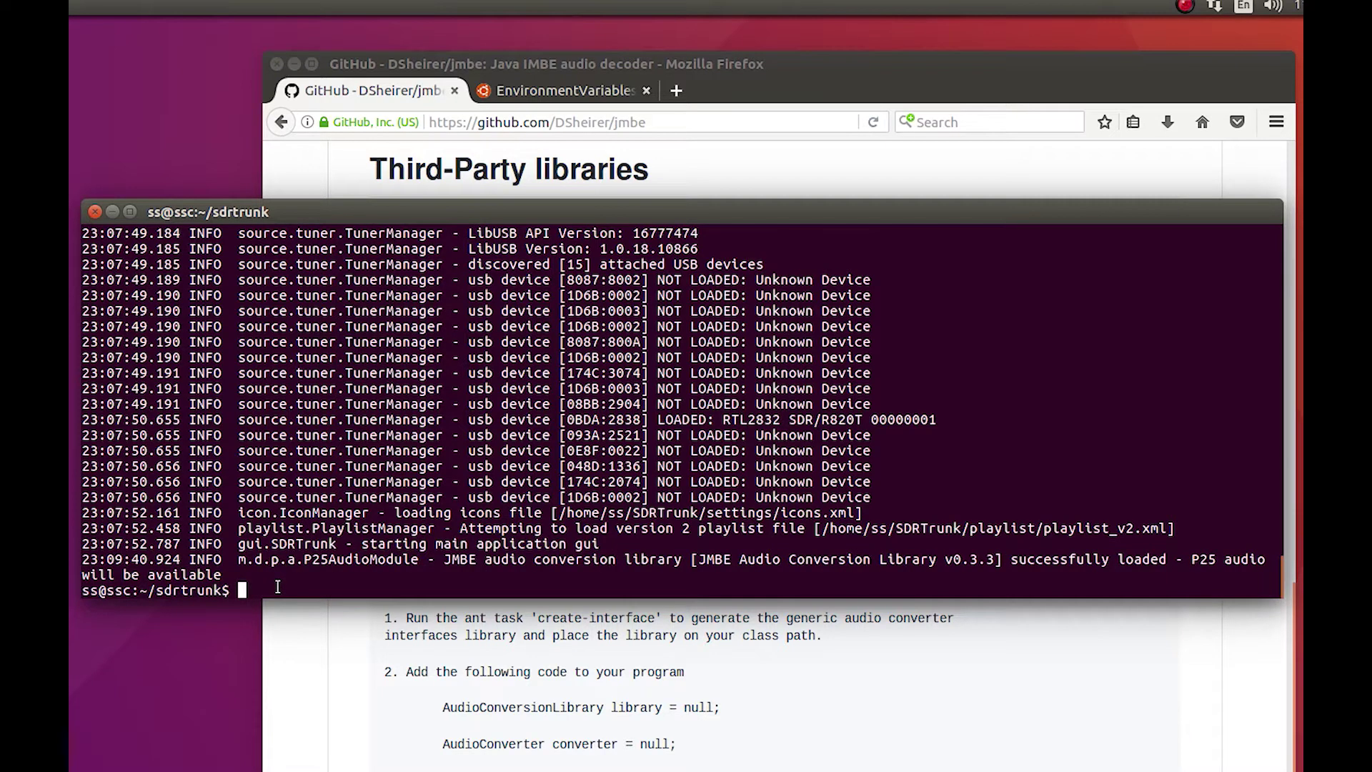
pyautogui.press('Up')
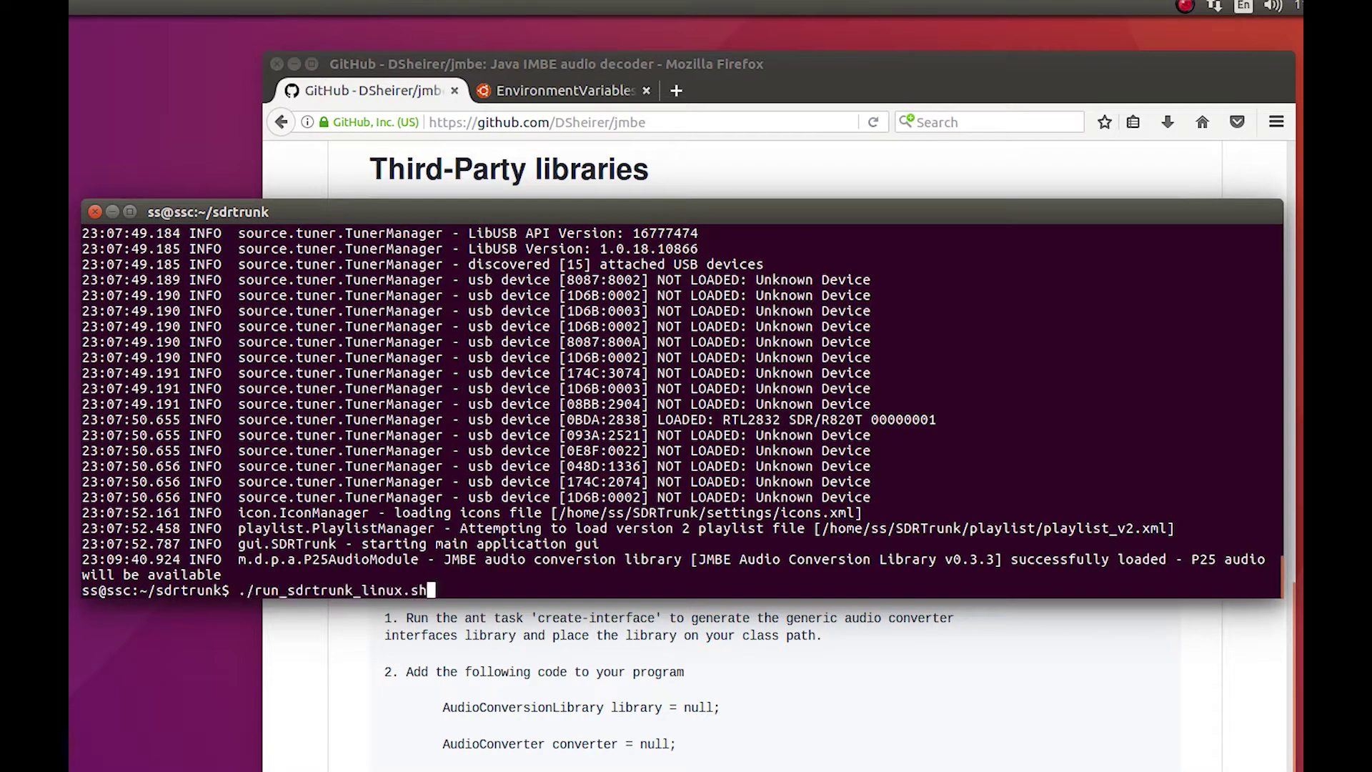
# Run the recalled ./run_sdrtrunk_linux.sh to restart SDRTrunk
pyautogui.press('Return')
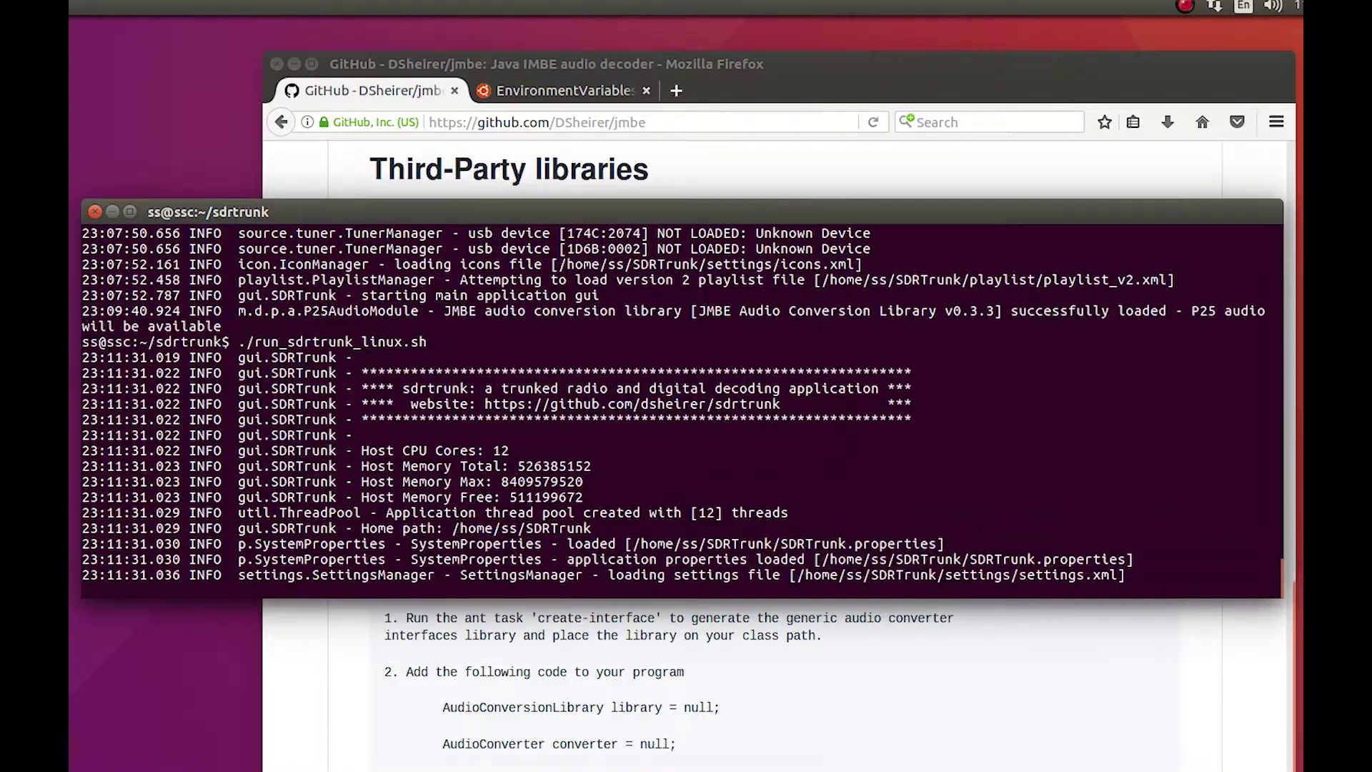